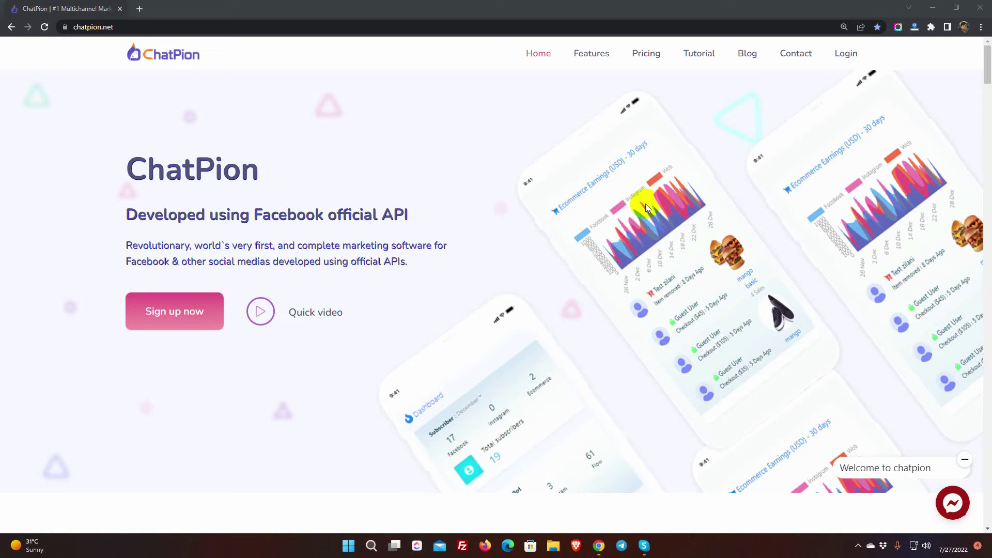
Log in to ChatPion with the saved credentials and select the Galaxy Fashion page.
{"action": "left_click", "coordinate": [845, 57]}
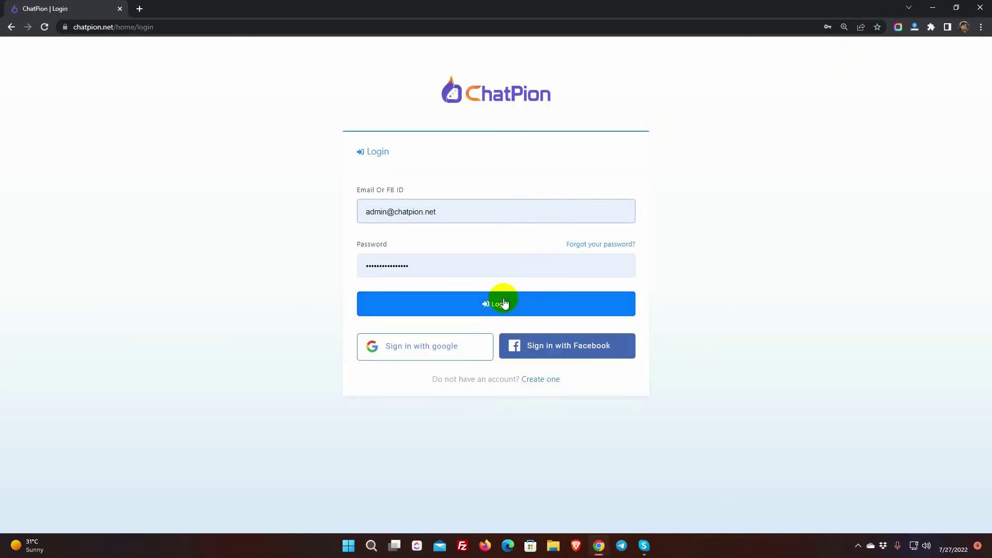
{"action": "left_click", "coordinate": [504, 303]}
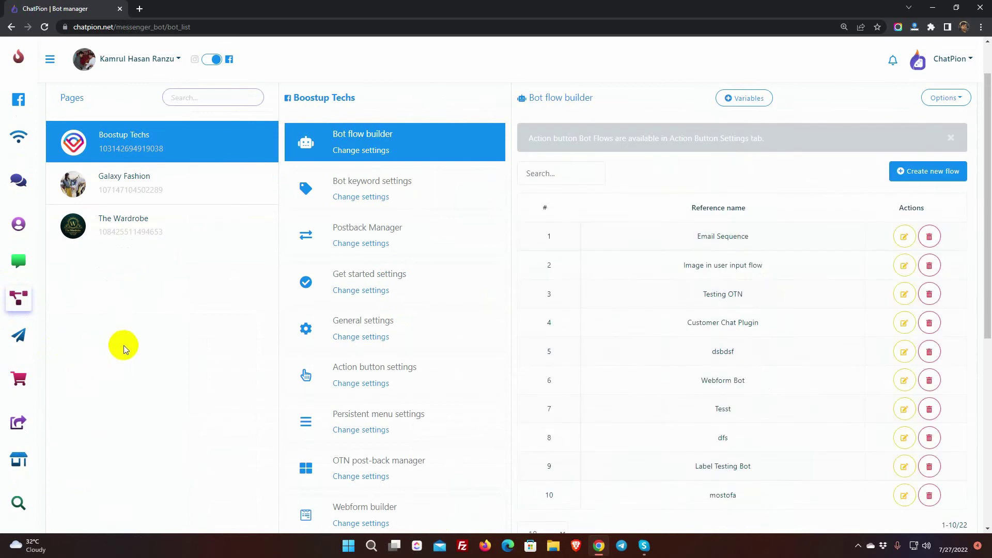
{"action": "left_click", "coordinate": [132, 183]}
{"action": "scroll", "coordinate": [310, 217], "scroll_direction": "up", "scroll_amount": 1}
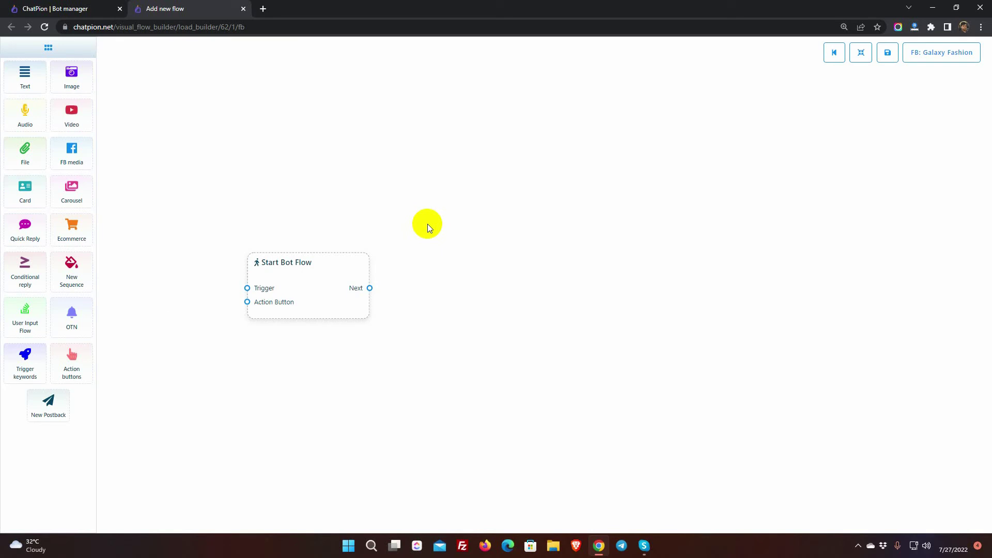
Title the new bot flow 'Galaxy Fashion Bot'.
{"action": "double_click", "coordinate": [301, 286]}
{"action": "type", "text": "Galaxy Fashion Bot"}
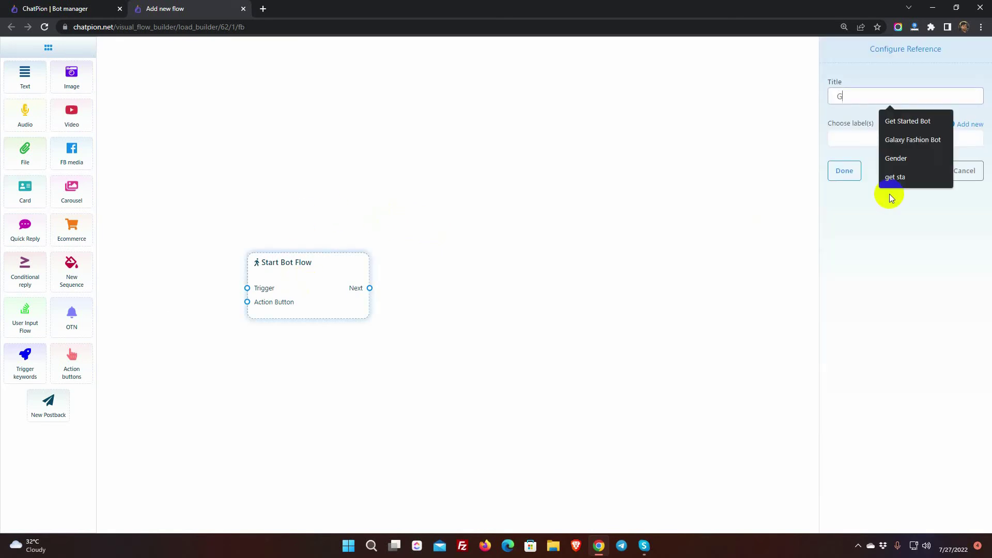
{"action": "left_click", "coordinate": [845, 172]}
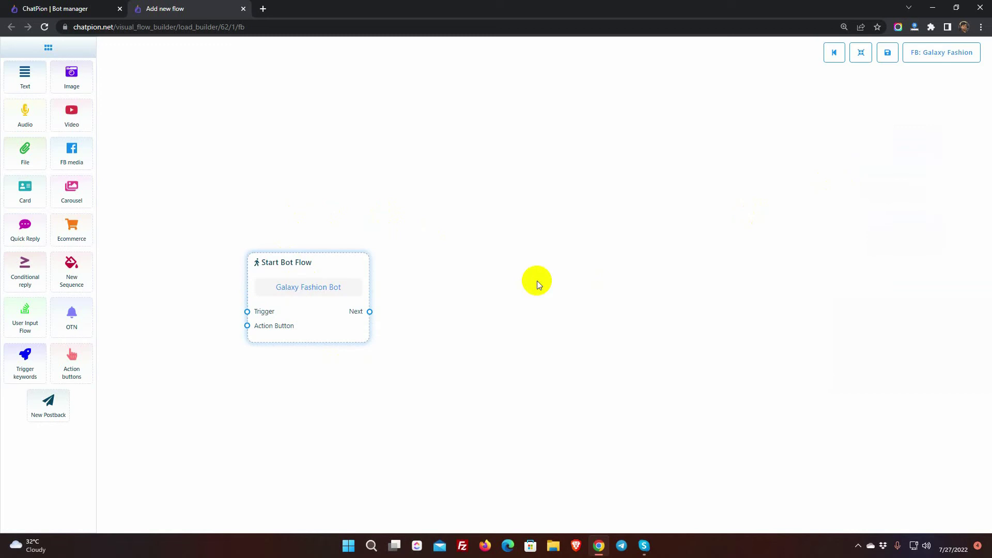
Add a trigger keywords node linked to the start node with keywords 'new arrival, price'.
{"action": "left_click_drag", "start_coordinate": [20, 377], "coordinate": [133, 387]}
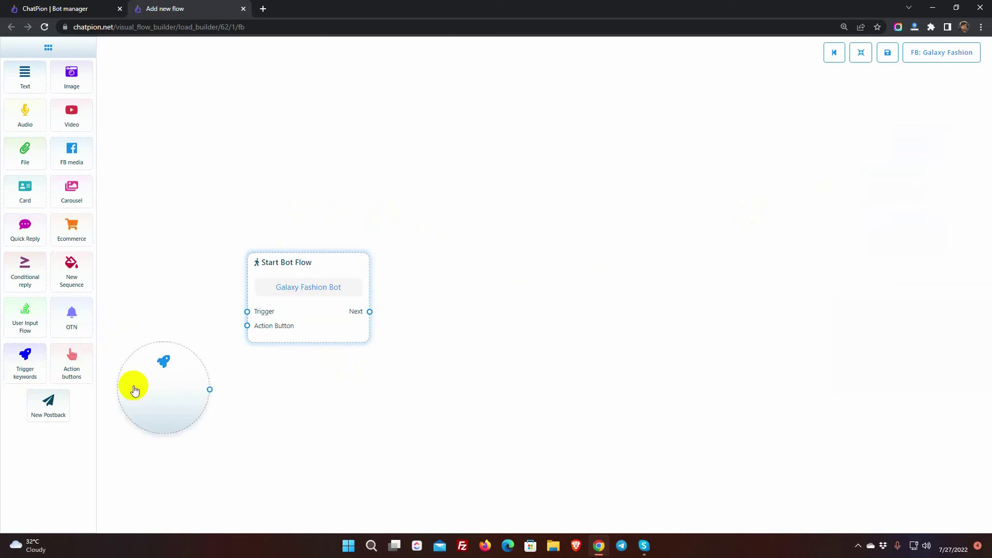
{"action": "left_click_drag", "start_coordinate": [209, 389], "coordinate": [247, 312]}
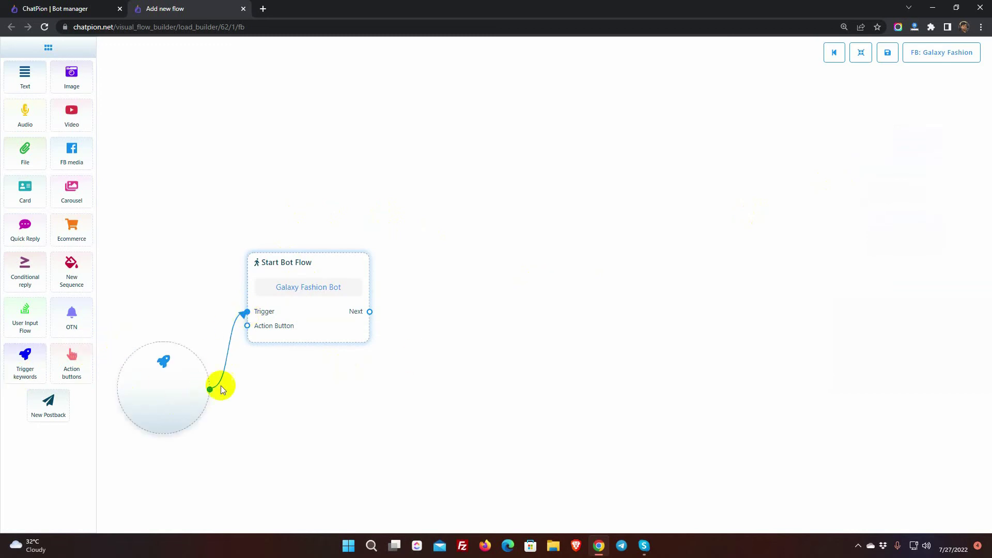
{"action": "double_click", "coordinate": [153, 398]}
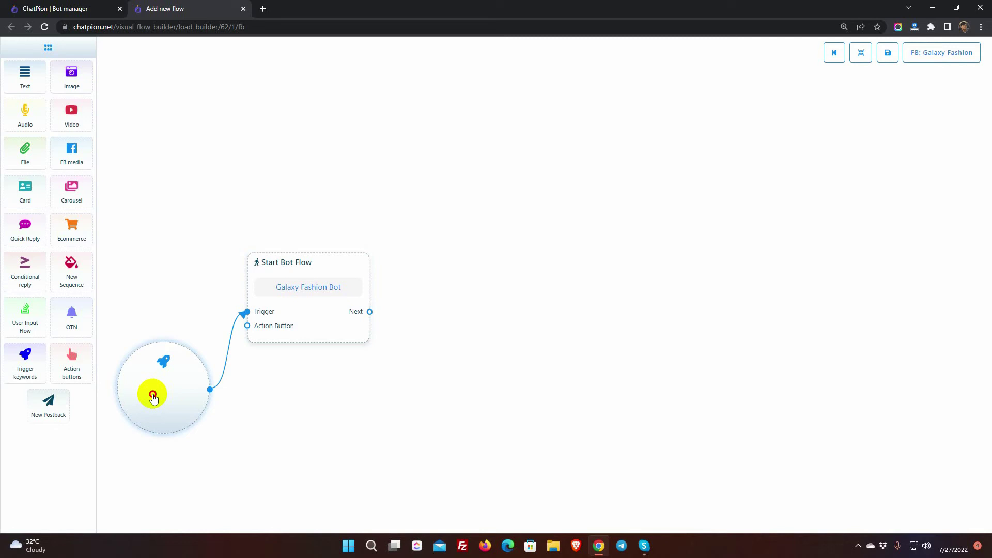
{"action": "type", "text": "new ar"}
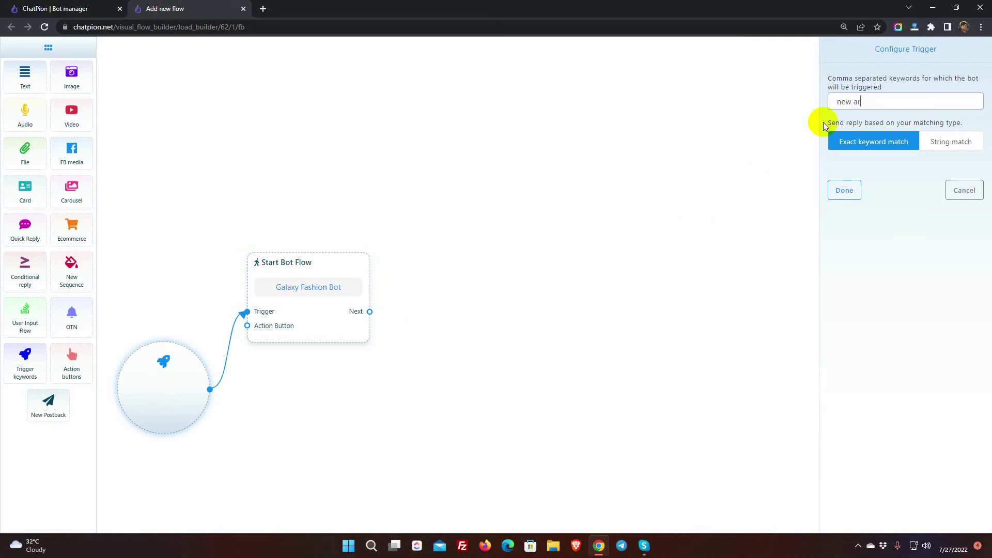
{"action": "type", "text": "rival, price"}
{"action": "left_click", "coordinate": [846, 190]}
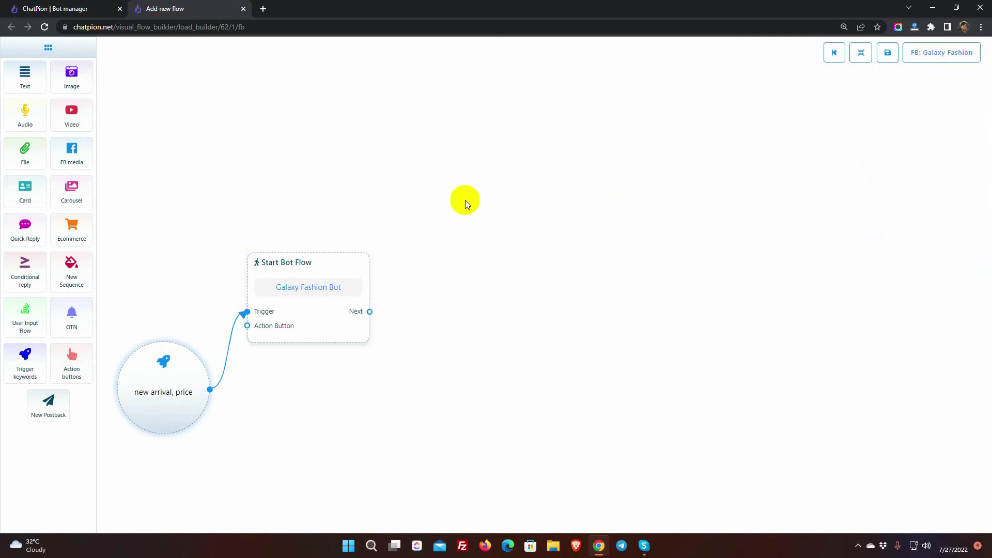
Add a linked text reply 'Thanked.' with typing display on and a 2-second delay.
{"action": "left_click_drag", "start_coordinate": [25, 80], "coordinate": [427, 246]}
{"action": "left_click_drag", "start_coordinate": [370, 312], "coordinate": [443, 347]}
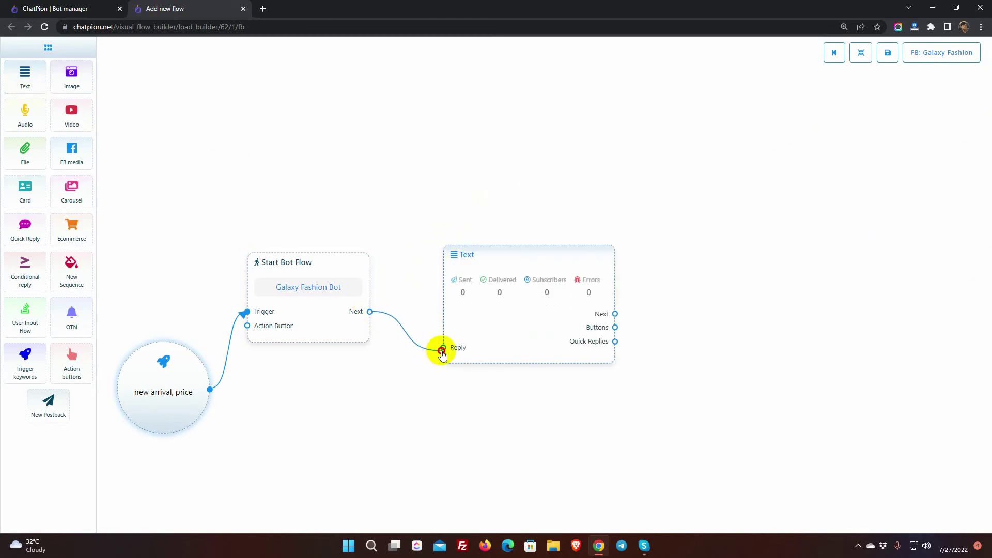
{"action": "double_click", "coordinate": [498, 320]}
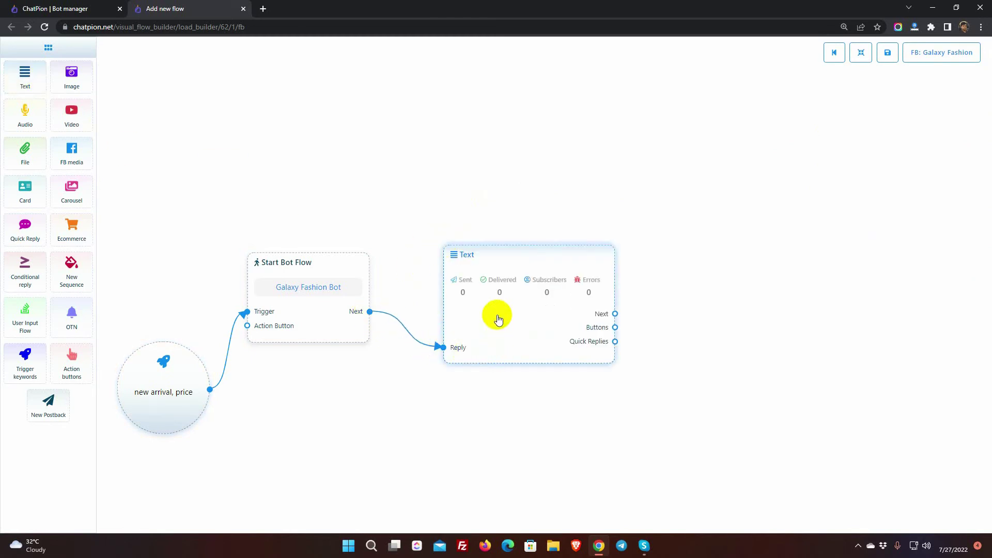
{"action": "left_click", "coordinate": [884, 152]}
{"action": "type", "text": "Thank you for contacting us. Please"}
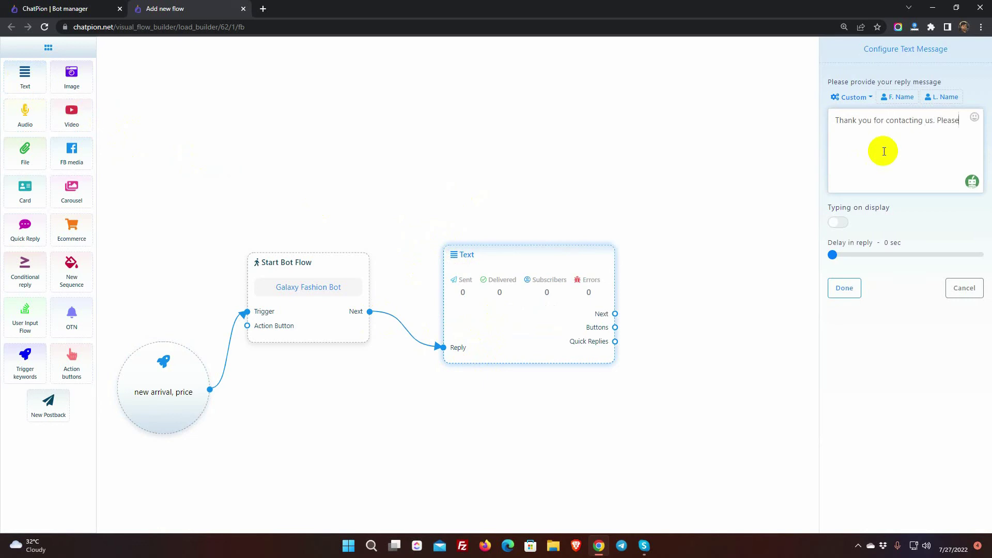
{"action": "type", "text": "d."}
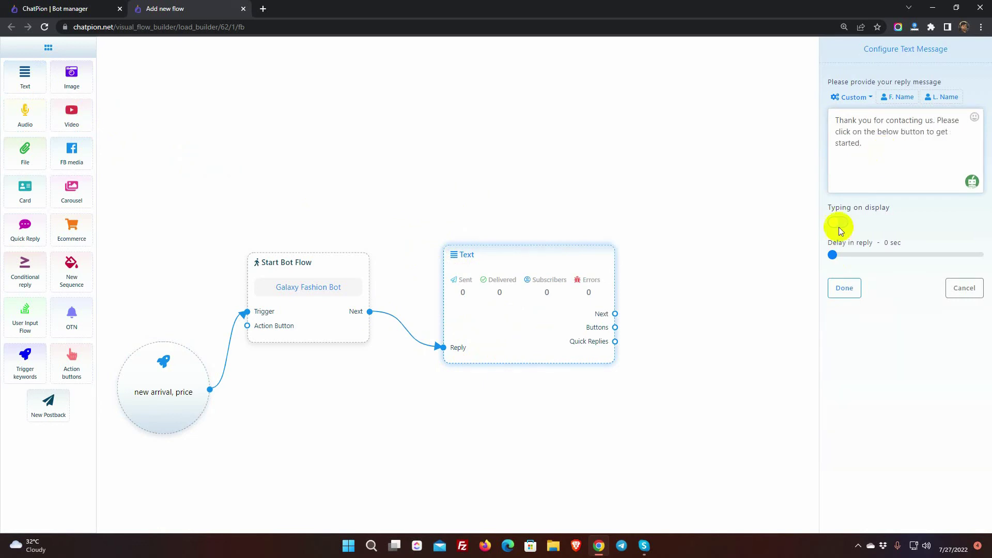
{"action": "left_click", "coordinate": [837, 223]}
{"action": "left_click_drag", "start_coordinate": [832, 254], "coordinate": [840, 255]}
{"action": "left_click", "coordinate": [845, 288]}
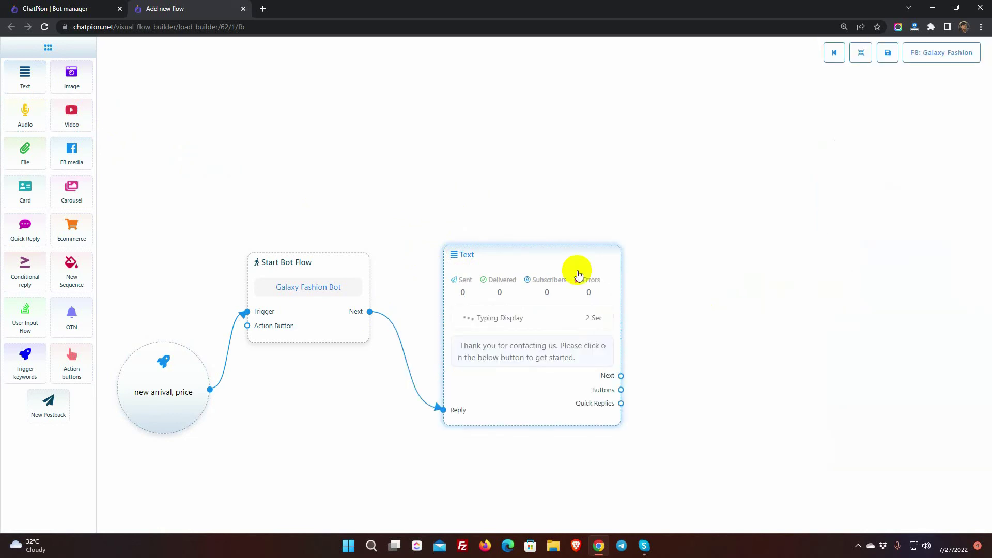
{"action": "left_click_drag", "start_coordinate": [552, 263], "coordinate": [532, 243]}
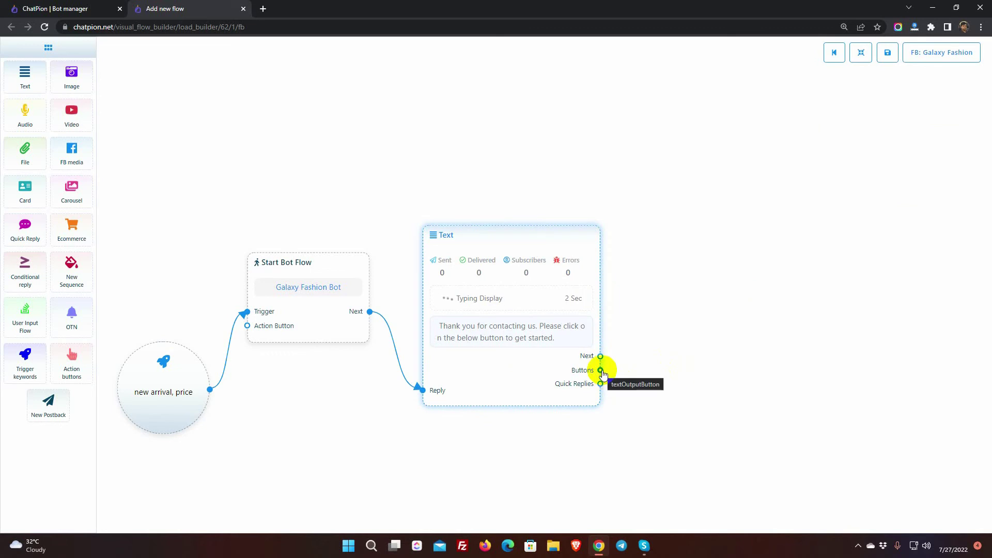
Add Men's wear and Women's Wear buttons to the text message, both set to New Postback.
{"action": "left_click_drag", "start_coordinate": [602, 371], "coordinate": [669, 286]}
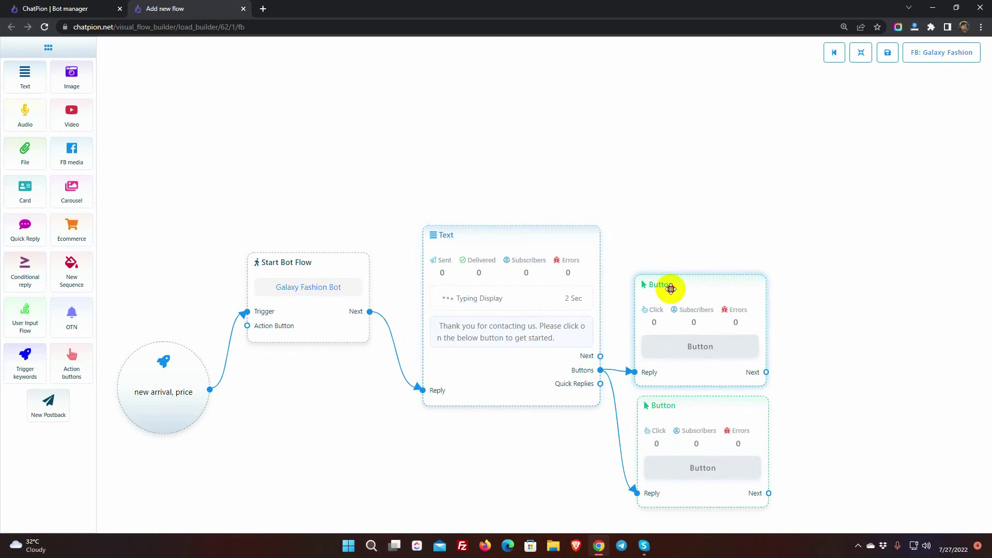
{"action": "scroll", "coordinate": [812, 377], "scroll_direction": "down", "scroll_amount": 1}
{"action": "left_click_drag", "start_coordinate": [813, 377], "coordinate": [753, 369]}
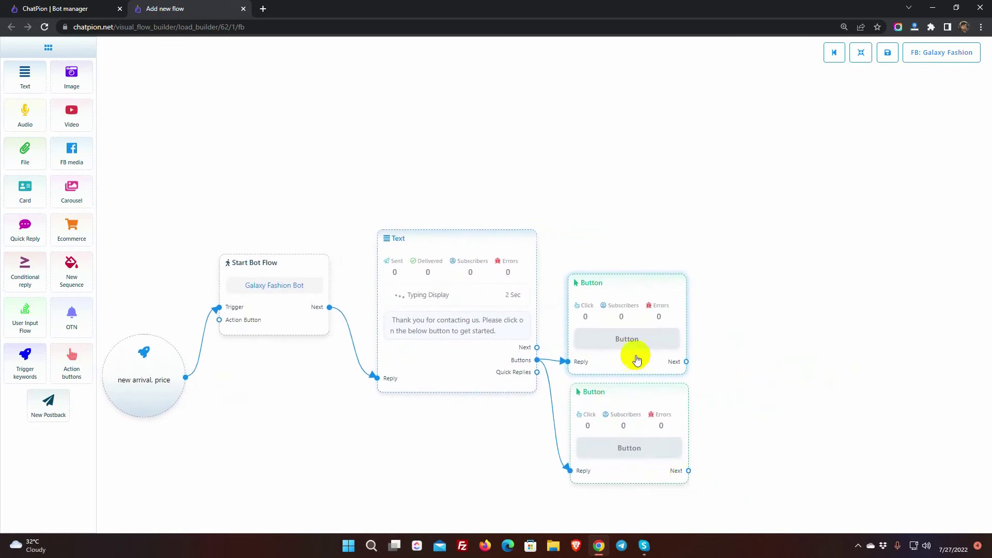
{"action": "double_click", "coordinate": [629, 340]}
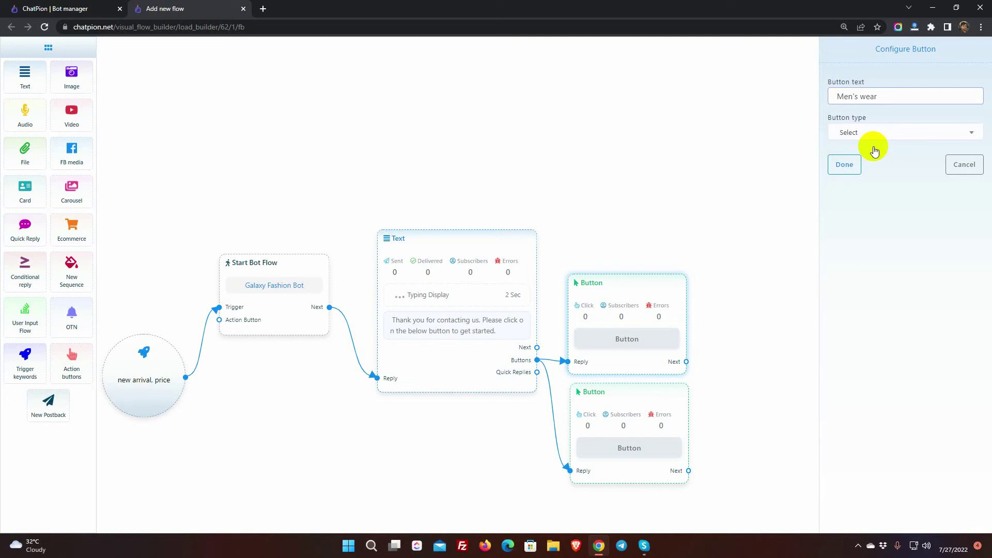
{"action": "left_click", "coordinate": [872, 133]}
{"action": "left_click", "coordinate": [872, 202]}
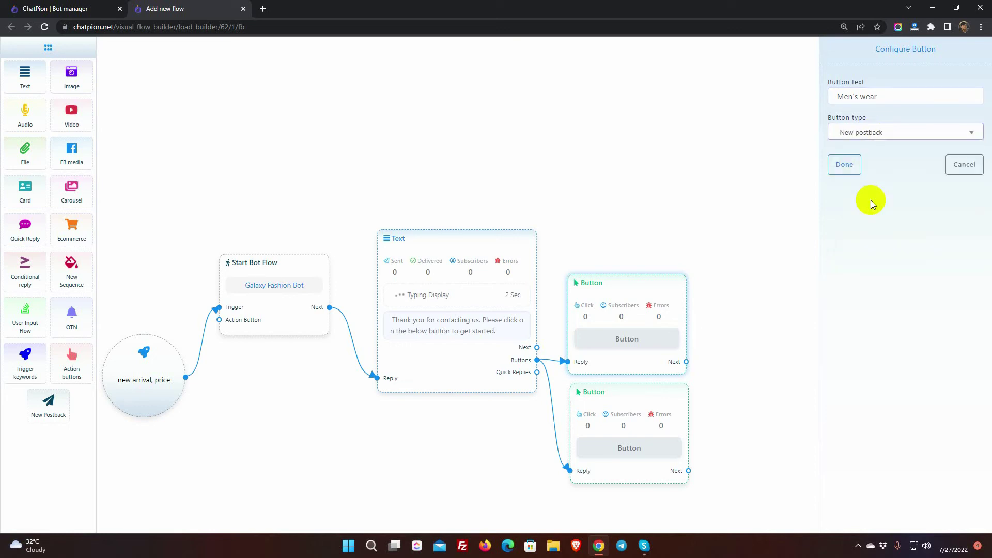
{"action": "left_click", "coordinate": [844, 165]}
{"action": "double_click", "coordinate": [672, 450]}
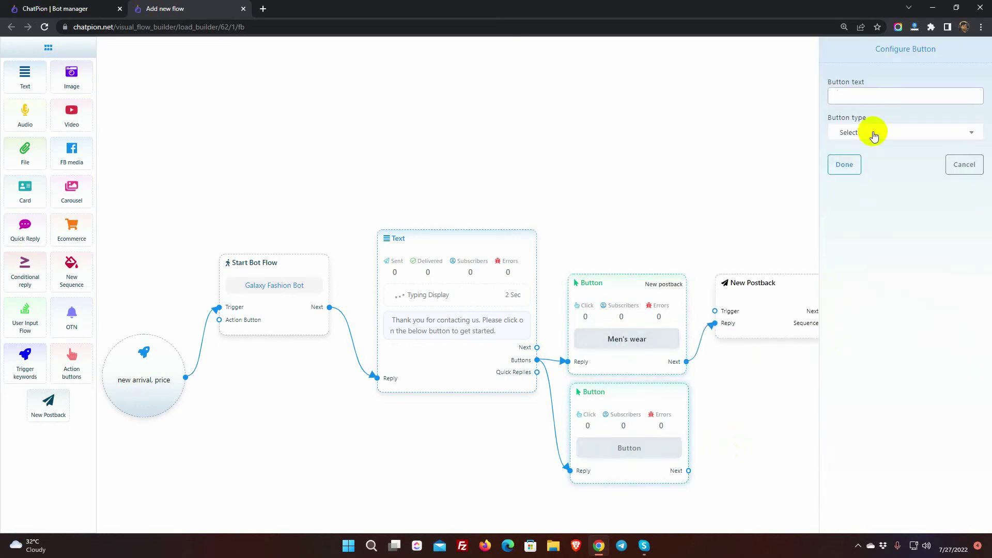
{"action": "type", "text": "Women's Wear"}
{"action": "left_click", "coordinate": [873, 134]}
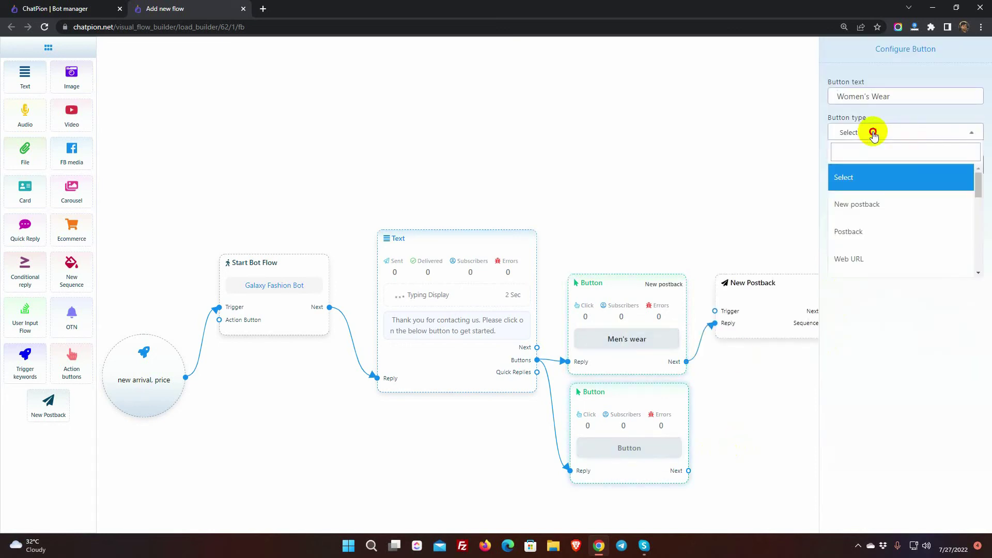
{"action": "left_click", "coordinate": [873, 201]}
{"action": "left_click", "coordinate": [845, 165]}
Title the two new postbacks Men's Wear and Women's Wear.
{"action": "double_click", "coordinate": [775, 310]}
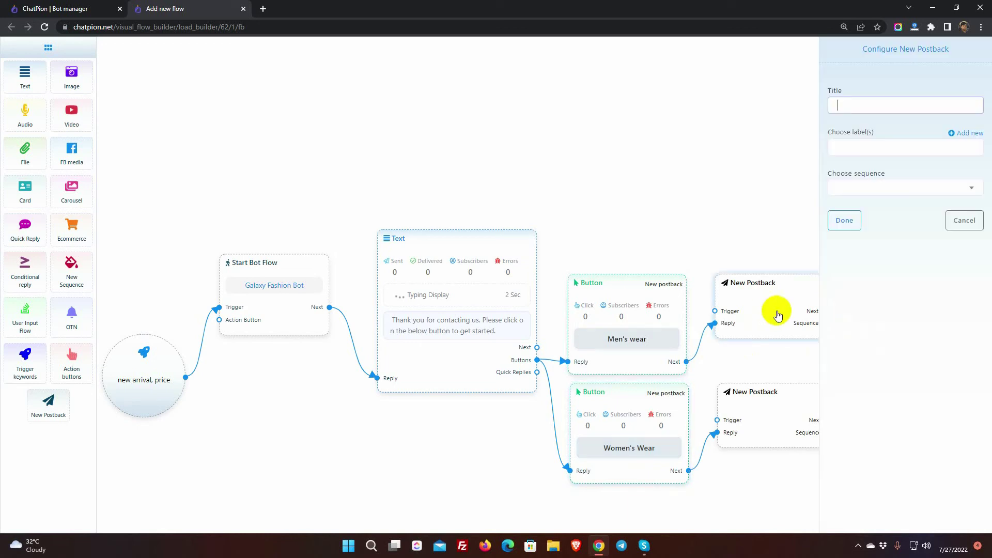
{"action": "type", "text": "Men's Wear"}
{"action": "left_click", "coordinate": [844, 220]}
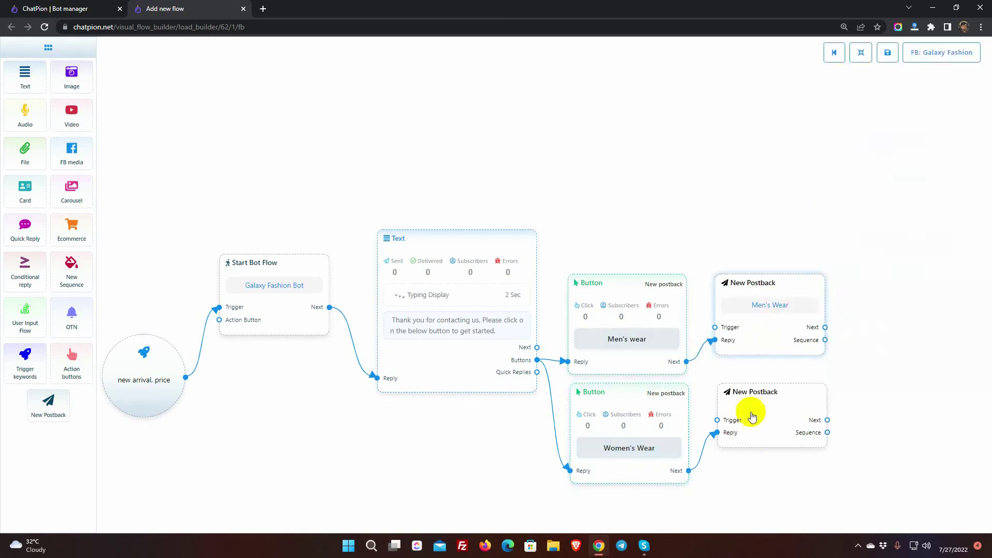
{"action": "double_click", "coordinate": [750, 412]}
{"action": "type", "text": "Women's wear"}
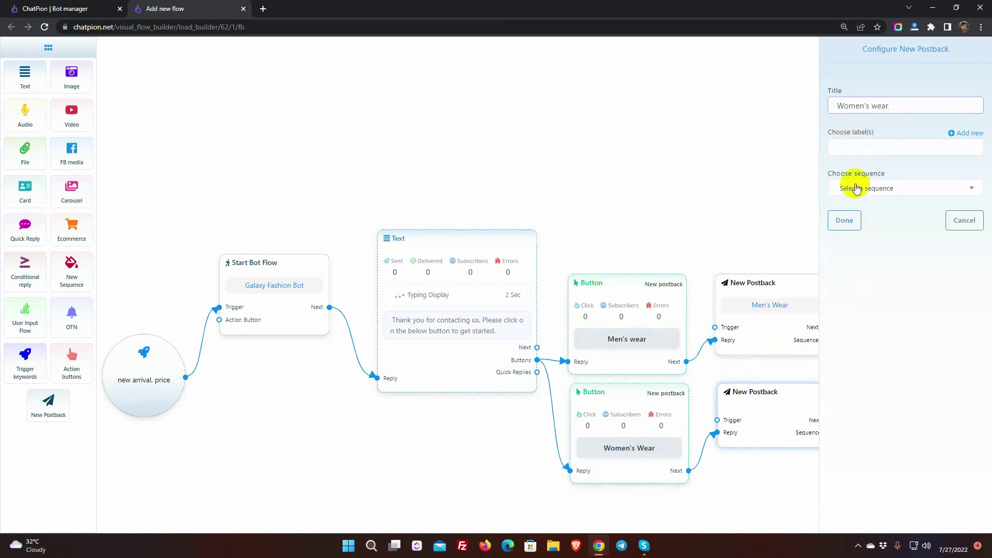
{"action": "left_click", "coordinate": [844, 220]}
Add an image reply showing the printed shirt photo after the Men's Wear postback.
{"action": "scroll", "coordinate": [871, 279], "scroll_direction": "down", "scroll_amount": 1}
{"action": "left_click_drag", "start_coordinate": [808, 268], "coordinate": [751, 257]}
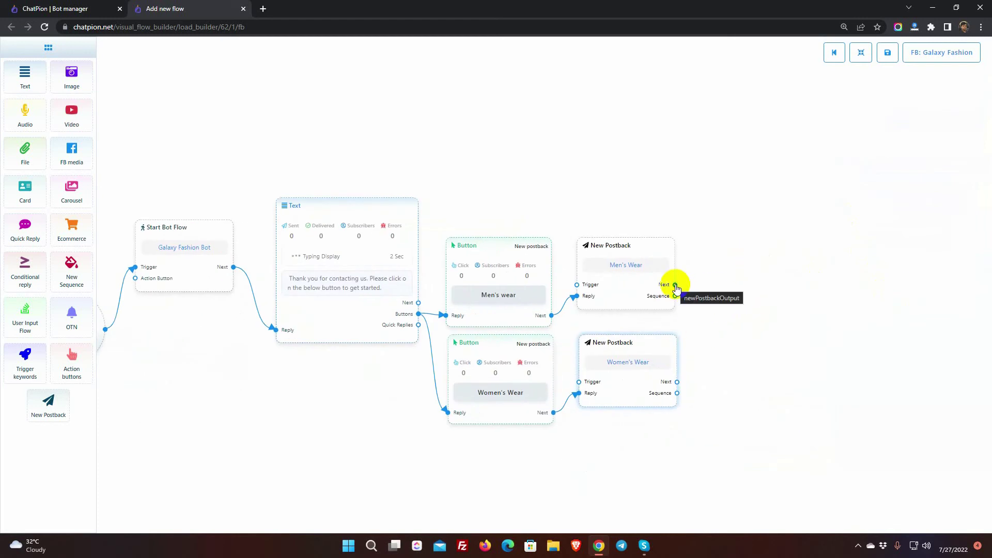
{"action": "left_click_drag", "start_coordinate": [675, 286], "coordinate": [722, 307]}
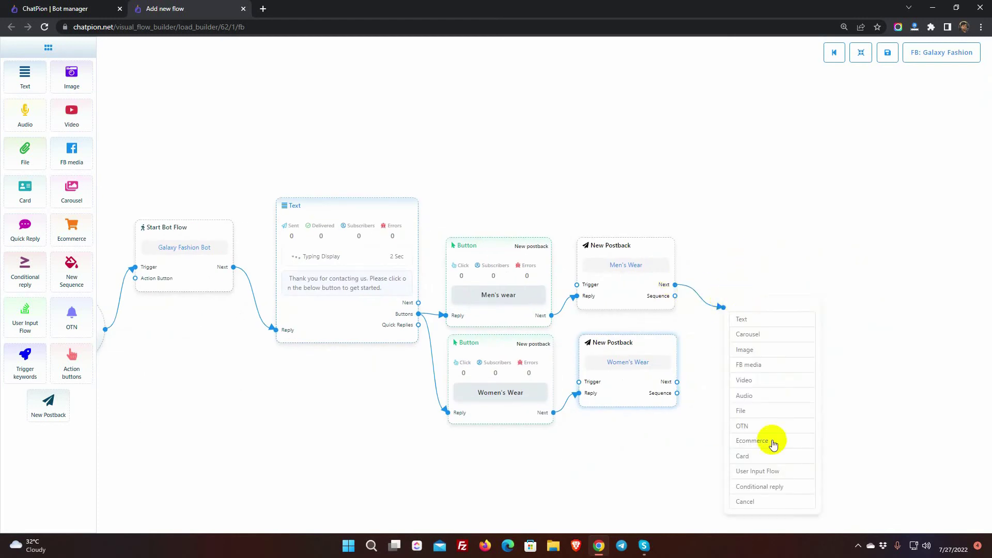
{"action": "left_click", "coordinate": [748, 352]}
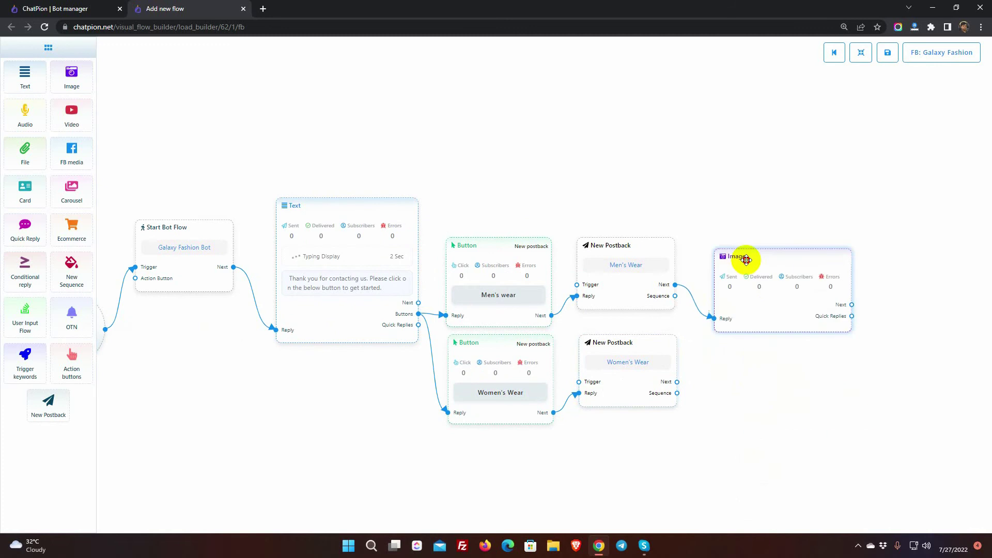
{"action": "double_click", "coordinate": [771, 288]}
{"action": "left_click", "coordinate": [907, 154]}
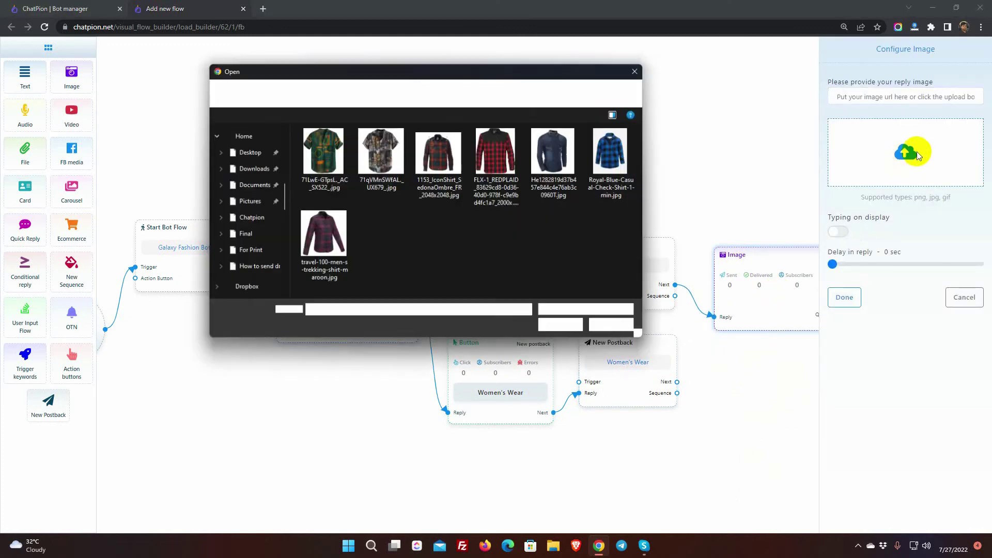
{"action": "left_click", "coordinate": [265, 151]}
{"action": "left_click", "coordinate": [566, 324]}
{"action": "left_click", "coordinate": [847, 303]}
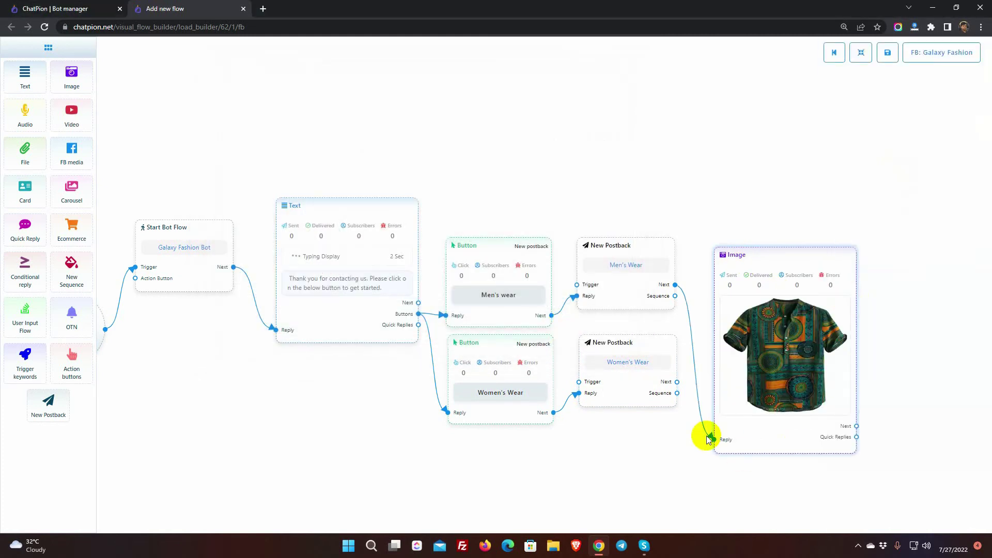
Add an image reply showing the dress photo after the Women's Wear postback.
{"action": "left_click_drag", "start_coordinate": [722, 420], "coordinate": [730, 474]}
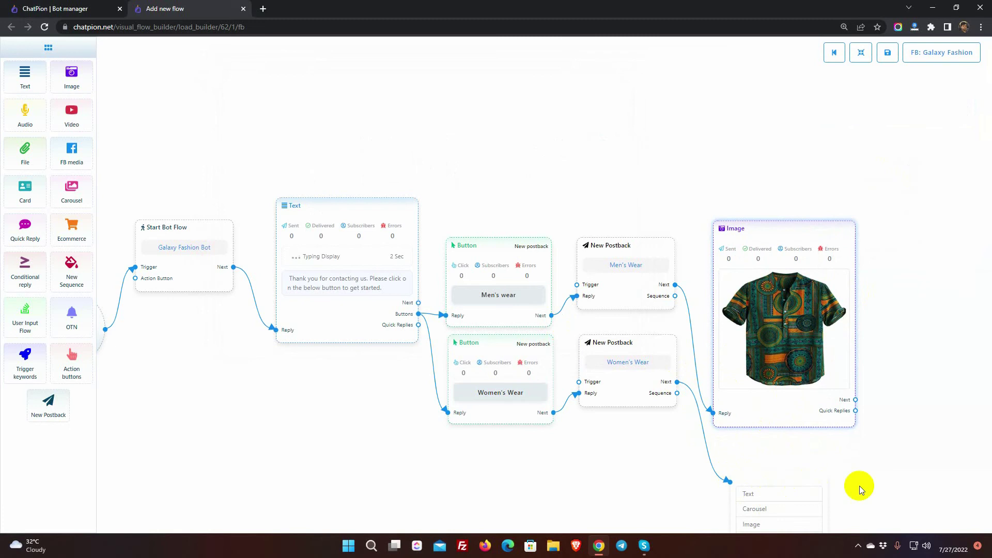
{"action": "scroll", "coordinate": [742, 405], "scroll_direction": "down", "scroll_amount": 3}
{"action": "left_click", "coordinate": [742, 405]}
{"action": "double_click", "coordinate": [751, 348]}
{"action": "left_click", "coordinate": [903, 155]}
{"action": "left_click", "coordinate": [321, 172]}
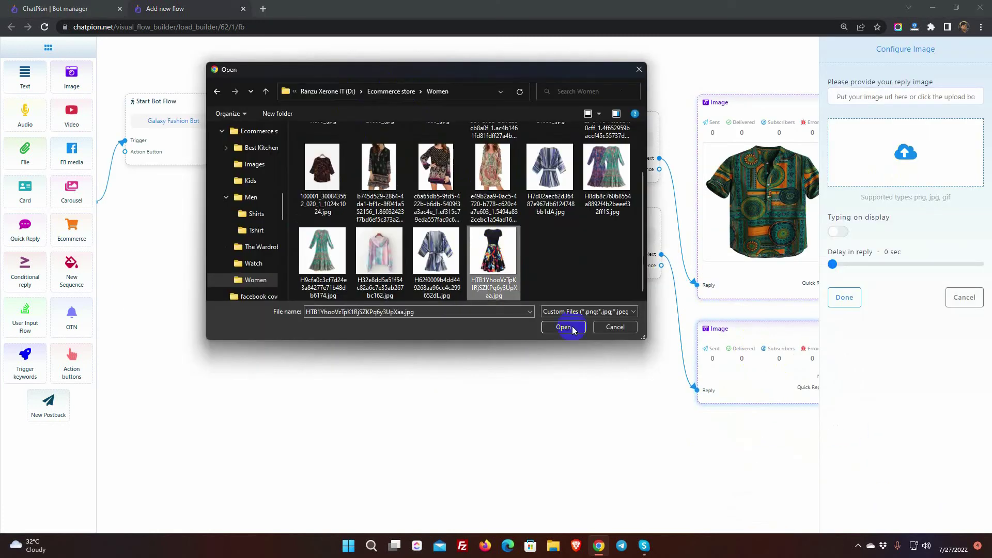
{"action": "left_click", "coordinate": [566, 324]}
{"action": "left_click", "coordinate": [844, 297]}
Give the shirt image 'Full sleeve shirts' and 'T-shirts' quick replies, each of type New Postback.
{"action": "left_click_drag", "start_coordinate": [835, 285], "coordinate": [864, 219]}
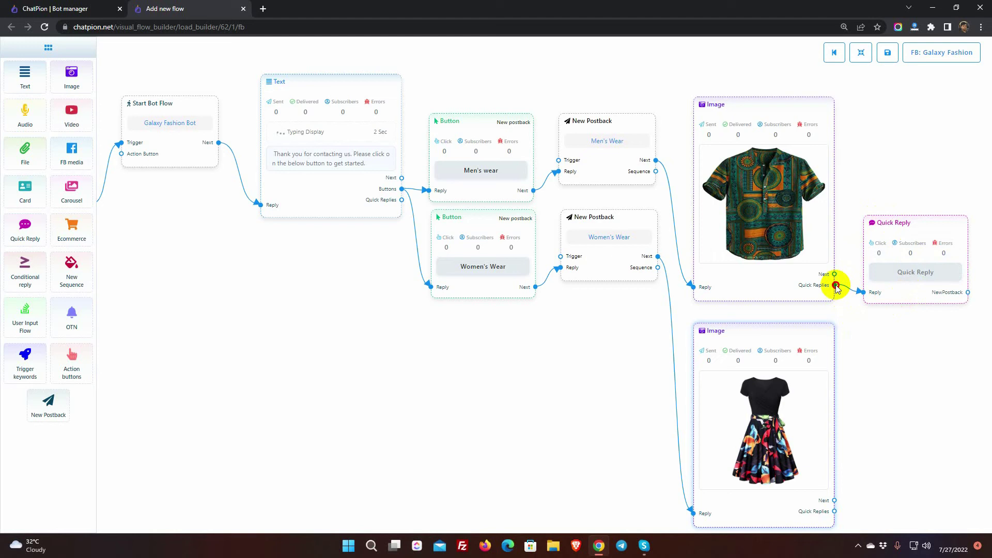
{"action": "left_click_drag", "start_coordinate": [836, 286], "coordinate": [859, 336]}
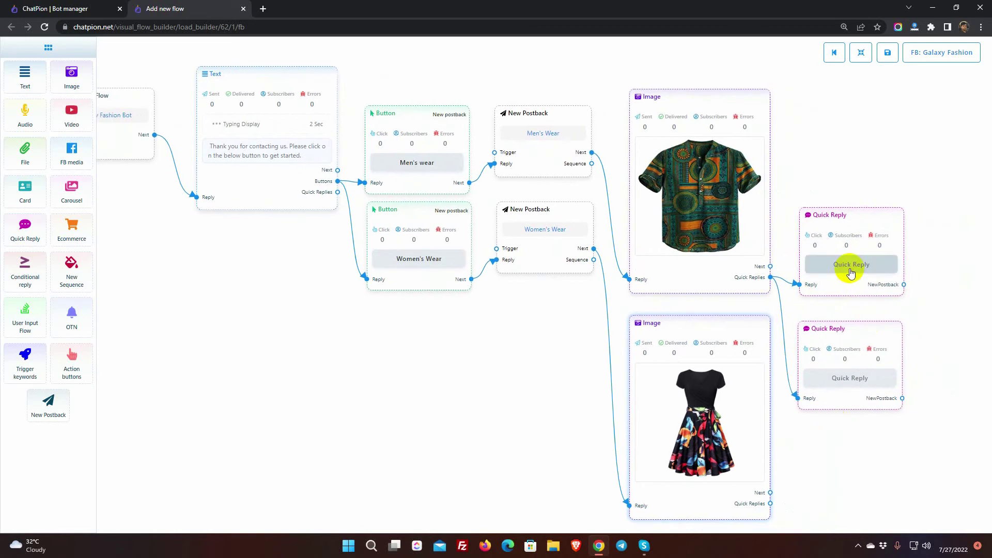
{"action": "double_click", "coordinate": [851, 270]}
{"action": "left_click", "coordinate": [889, 97]}
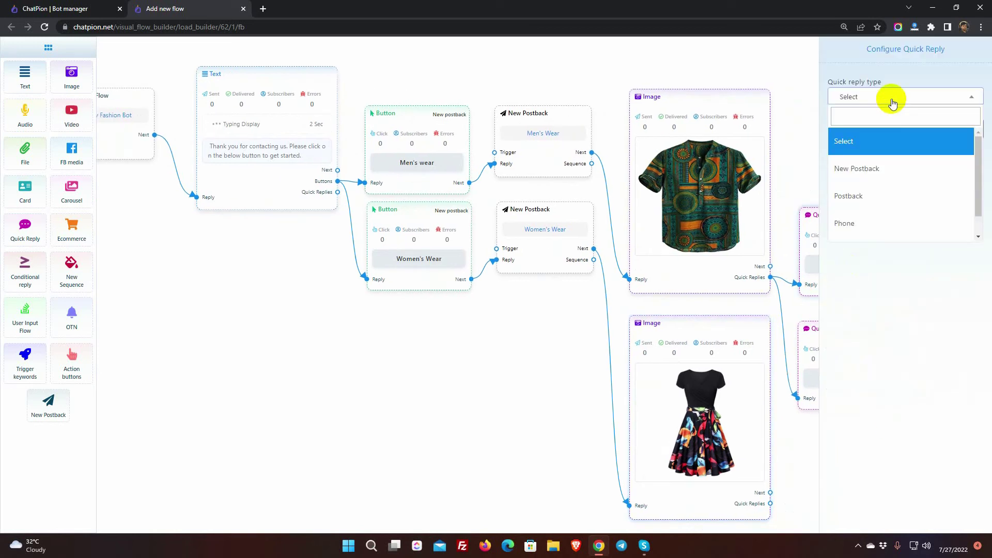
{"action": "left_click", "coordinate": [871, 175]}
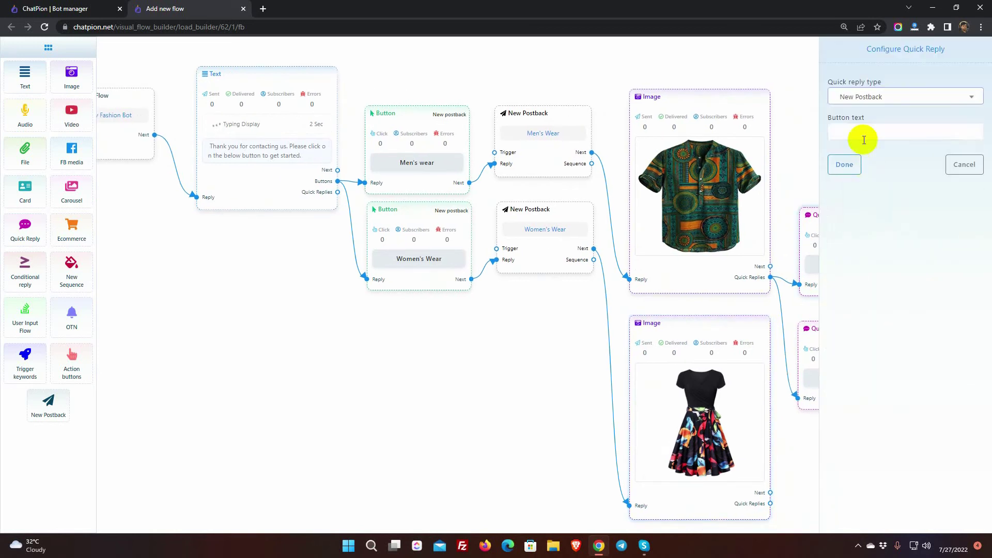
{"action": "left_click", "coordinate": [865, 132]}
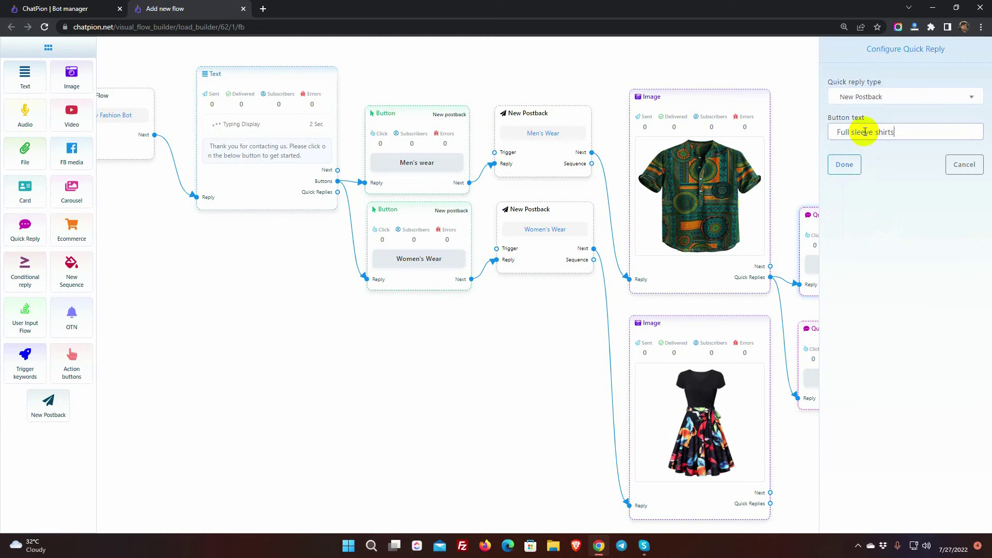
{"action": "left_click", "coordinate": [844, 164]}
{"action": "double_click", "coordinate": [734, 368]}
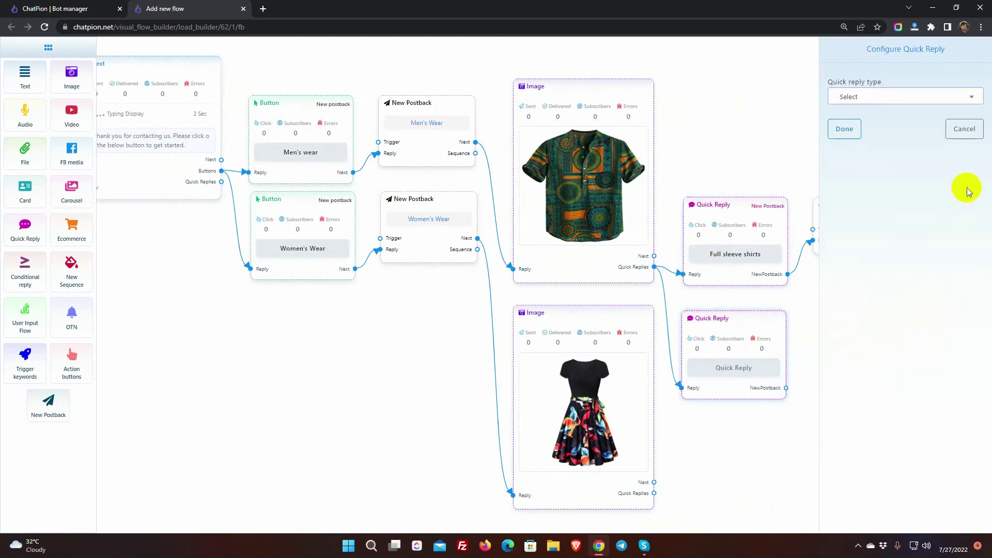
{"action": "left_click", "coordinate": [897, 96]}
{"action": "left_click", "coordinate": [874, 167]}
{"action": "left_click", "coordinate": [876, 129]}
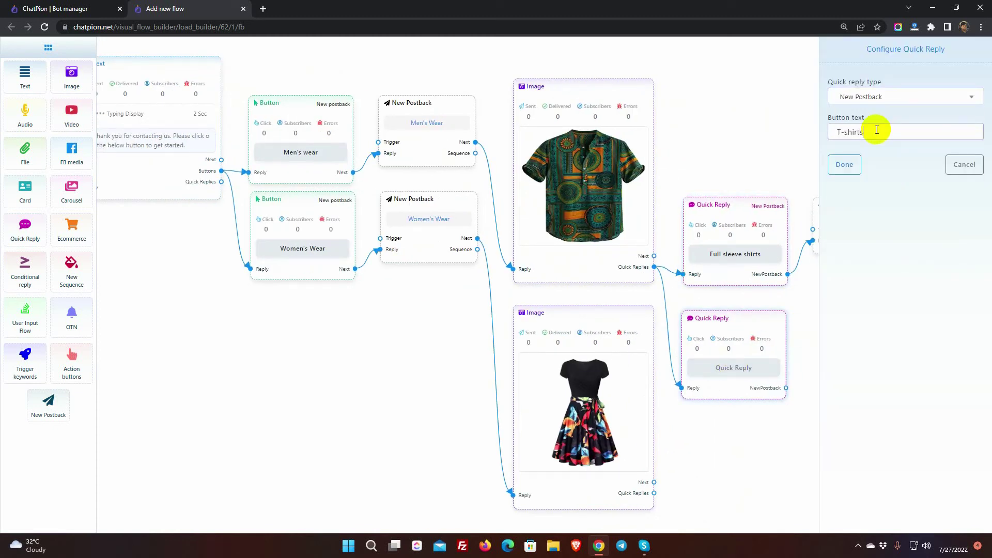
{"action": "left_click", "coordinate": [844, 164]}
Give the dress image a 'Tops' quick reply of type New Postback.
{"action": "left_click_drag", "start_coordinate": [623, 424], "coordinate": [731, 466]}
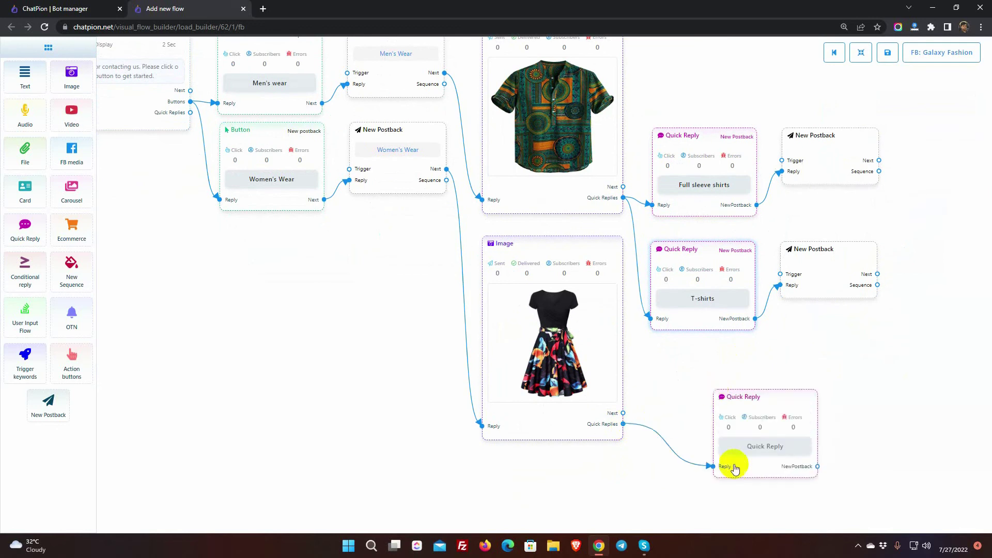
{"action": "double_click", "coordinate": [764, 403]}
{"action": "left_click", "coordinate": [897, 97]}
{"action": "left_click", "coordinate": [873, 167]}
{"action": "left_click", "coordinate": [864, 131]}
{"action": "type", "text": "Tops"}
{"action": "left_click", "coordinate": [844, 164]}
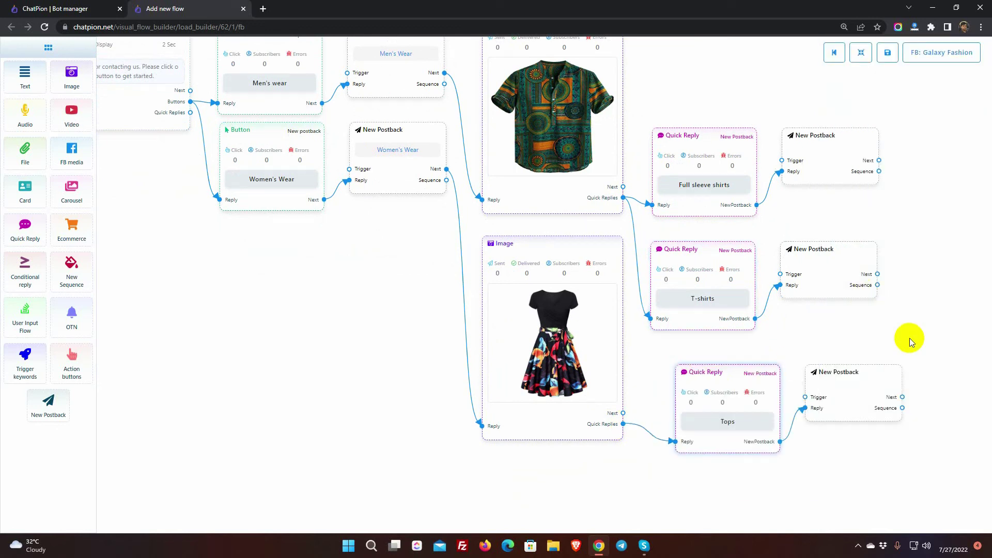
{"action": "scroll", "coordinate": [910, 341], "scroll_direction": "down", "scroll_amount": 2}
Title the first two follow-up postbacks 'Full sleeve shirts' and 'T-shirts'.
{"action": "double_click", "coordinate": [649, 239]}
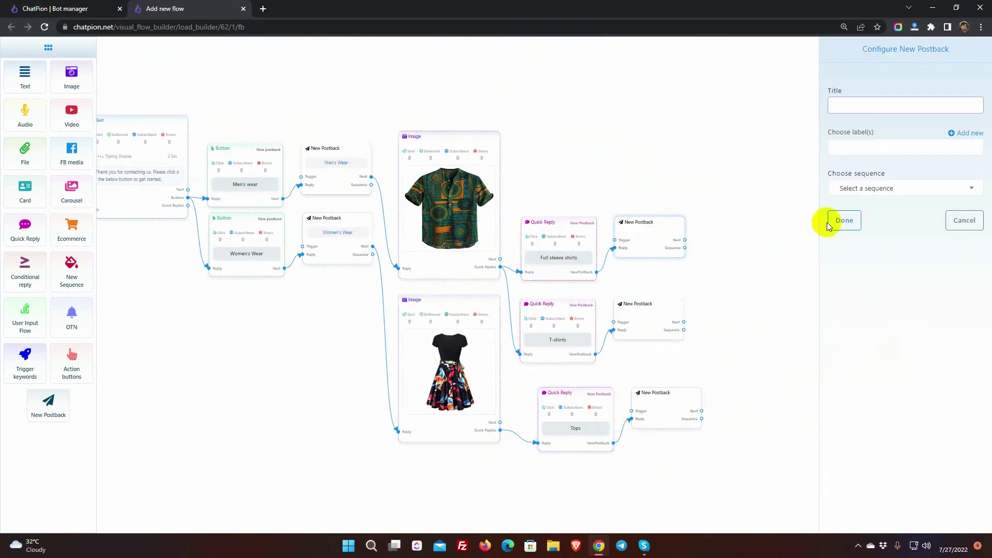
{"action": "left_click", "coordinate": [881, 105]}
{"action": "type", "text": "Full sleeve shirts"}
{"action": "left_click", "coordinate": [844, 220]}
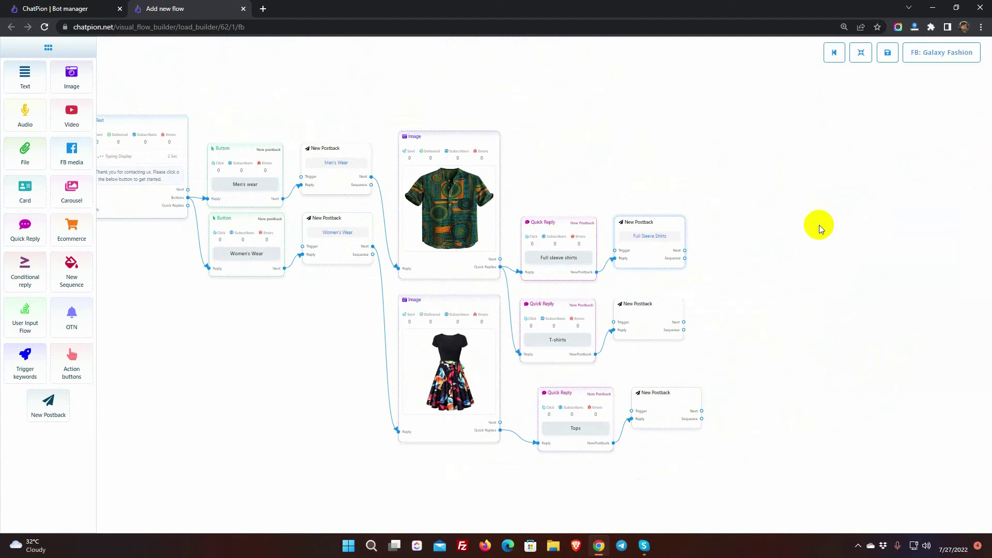
{"action": "double_click", "coordinate": [652, 315]}
{"action": "left_click", "coordinate": [881, 105]}
{"action": "type", "text": "T-shirts"}
{"action": "left_click", "coordinate": [844, 220]}
Title the third follow-up postback 'Tops'.
{"action": "double_click", "coordinate": [671, 411]}
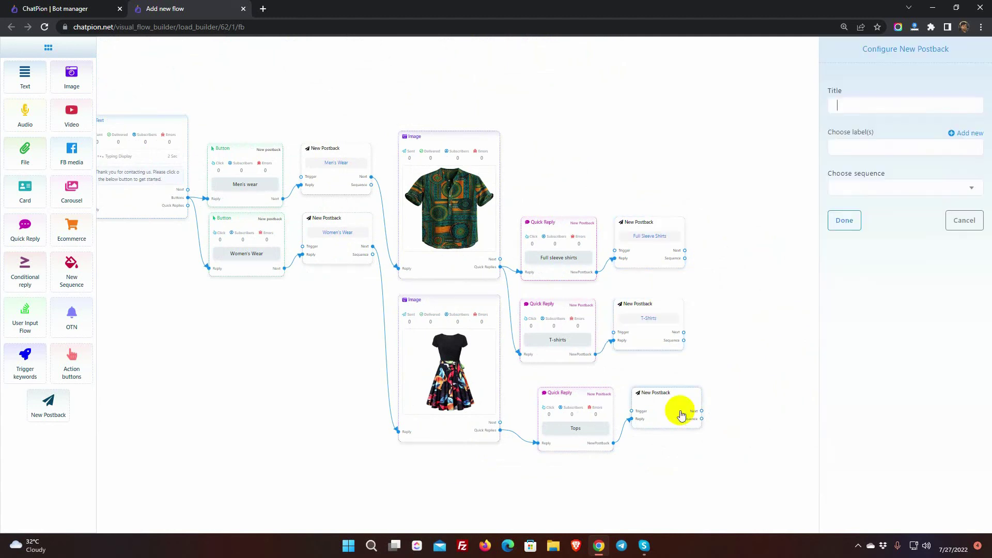
{"action": "left_click", "coordinate": [882, 105]}
{"action": "type", "text": "Tops"}
{"action": "left_click", "coordinate": [844, 220]}
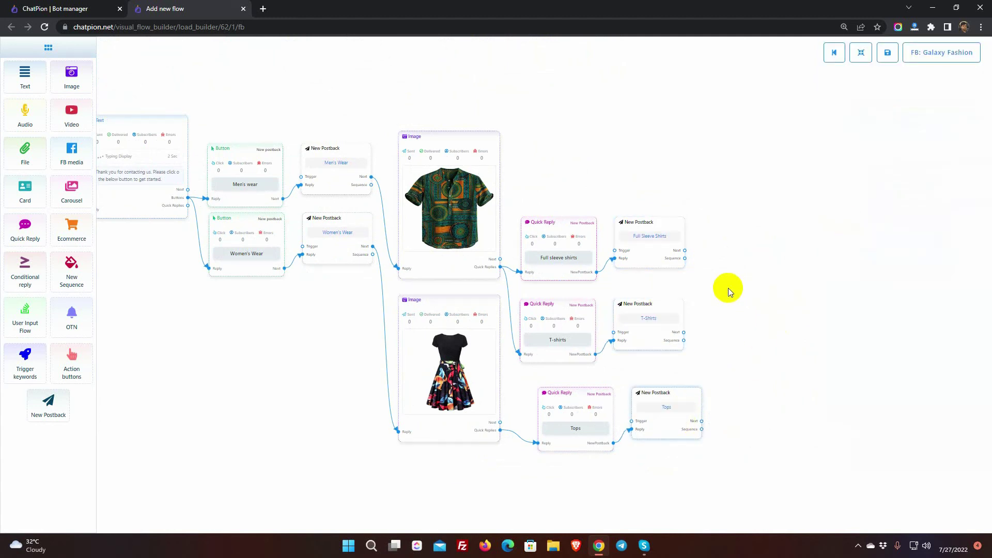
{"action": "left_click_drag", "start_coordinate": [685, 250], "coordinate": [726, 205]}
Follow Full Sleeve Shirts with the Galaxy Fashion - Rajshahi Full Sleeve Shirt product card.
{"action": "left_click", "coordinate": [749, 301]}
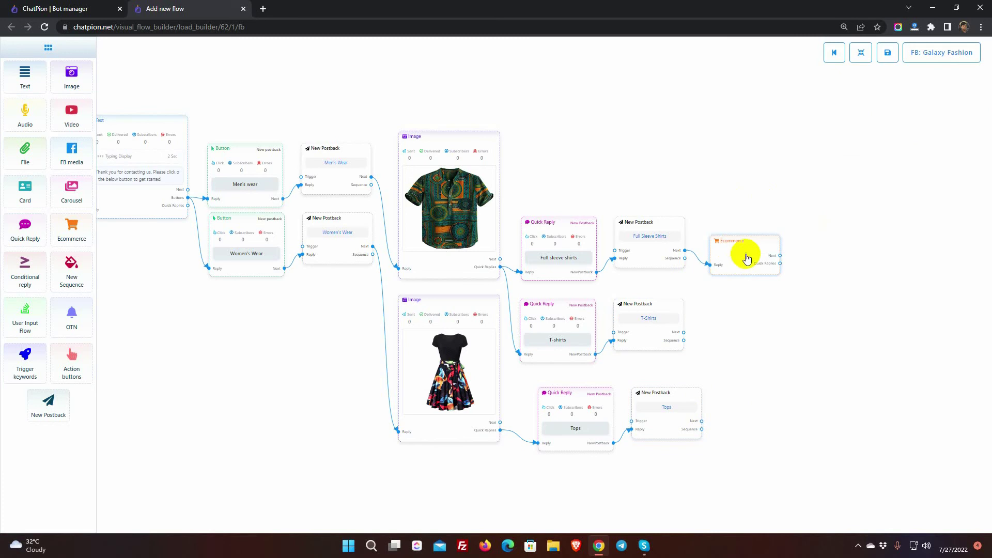
{"action": "left_click", "coordinate": [879, 98]}
{"action": "left_click", "coordinate": [879, 166]}
{"action": "left_click", "coordinate": [869, 138]}
{"action": "left_click", "coordinate": [868, 158]}
{"action": "left_click", "coordinate": [873, 175]}
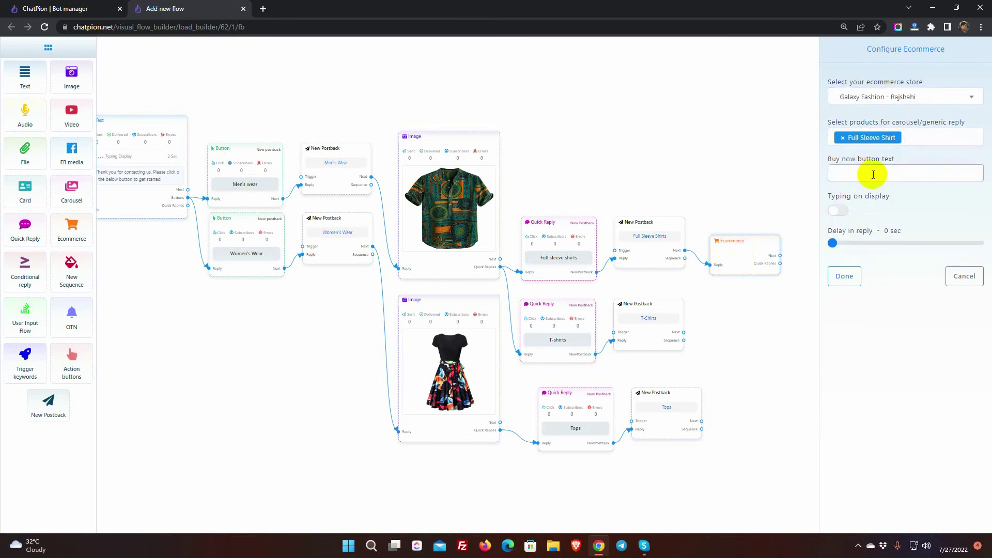
{"action": "left_click", "coordinate": [844, 276]}
Follow T-Shirts with the Galaxy Fashion - Rajshahi T-Shirt product card and a Buy button.
{"action": "left_click_drag", "start_coordinate": [683, 333], "coordinate": [798, 523]}
{"action": "left_click", "coordinate": [781, 406]}
{"action": "left_click", "coordinate": [903, 96]}
{"action": "left_click", "coordinate": [888, 109]}
{"action": "left_click", "coordinate": [892, 137]}
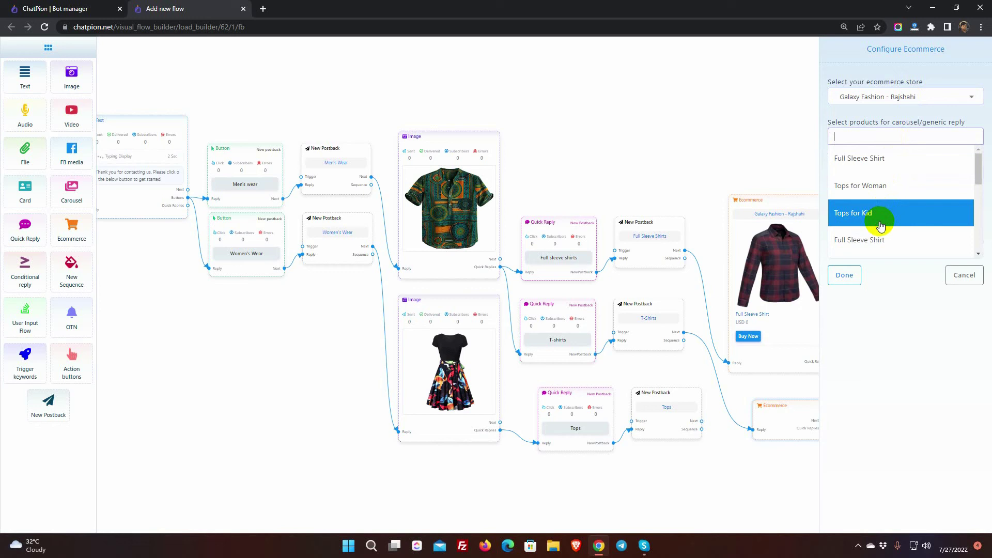
{"action": "left_click", "coordinate": [858, 212]}
{"action": "left_click", "coordinate": [867, 169]}
{"action": "type", "text": "Buy Now"}
{"action": "left_click", "coordinate": [844, 275]}
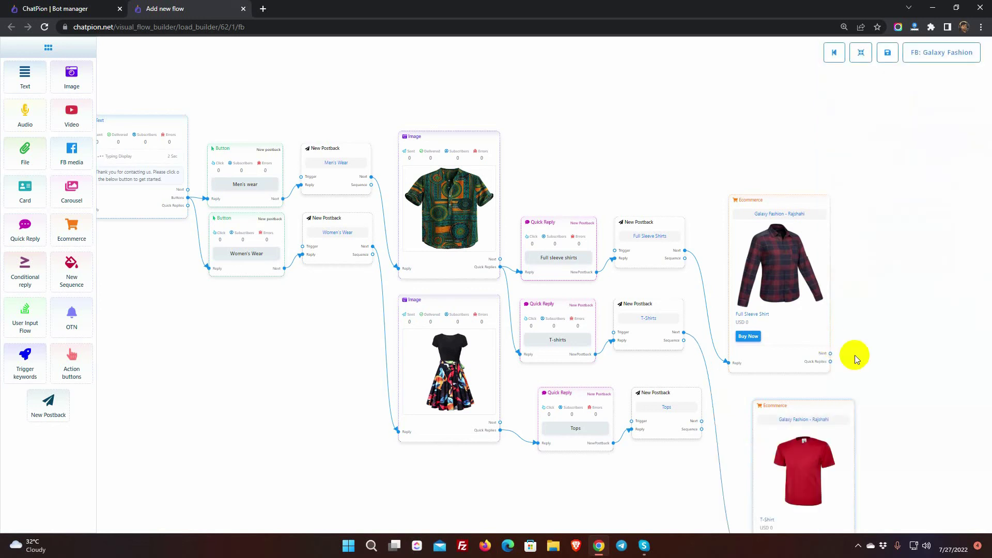
Follow Tops with the Galaxy Fashion - Rajshahi Tops for Woman card and a 'Buy Now' button.
{"action": "left_click_drag", "start_coordinate": [699, 291], "coordinate": [714, 392]}
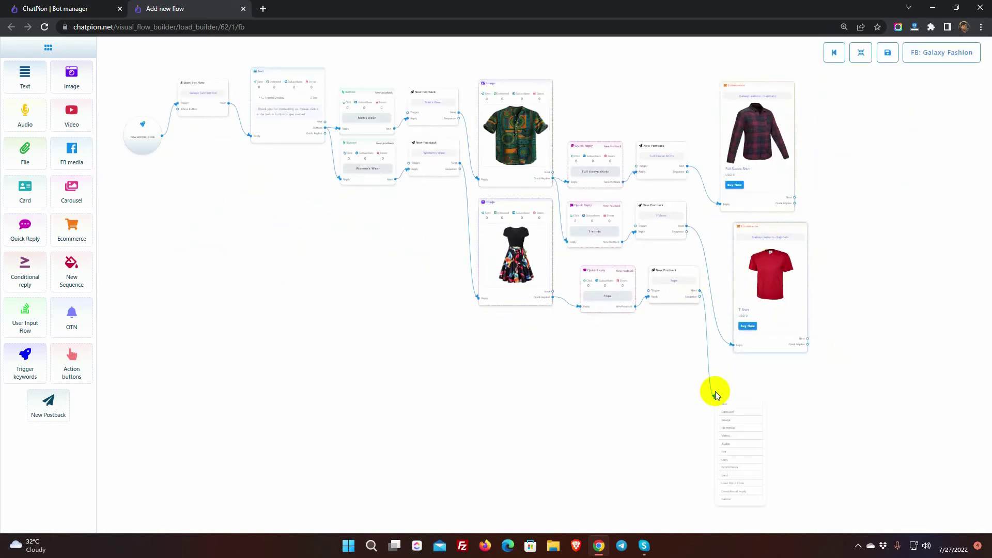
{"action": "left_click", "coordinate": [735, 407]}
{"action": "left_click", "coordinate": [904, 96]}
{"action": "left_click", "coordinate": [871, 173]}
{"action": "left_click", "coordinate": [868, 138]}
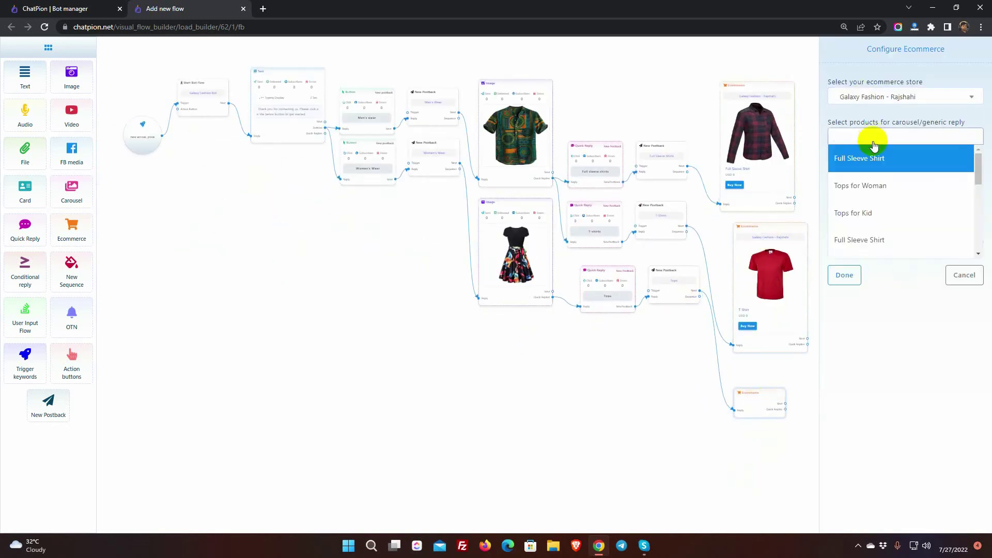
{"action": "left_click", "coordinate": [866, 174]}
{"action": "type", "text": "Buy Now"}
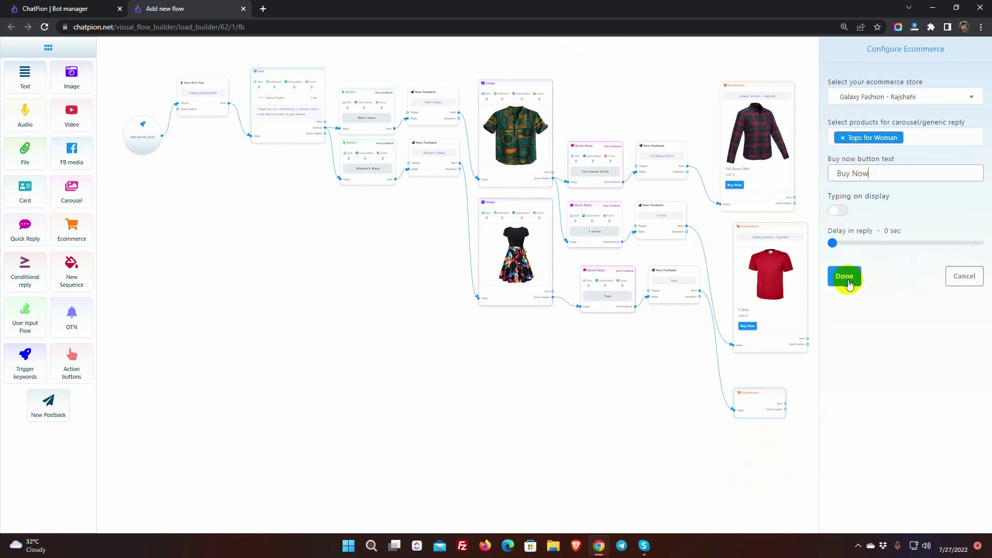
{"action": "left_click", "coordinate": [848, 283]}
{"action": "scroll", "coordinate": [418, 395], "scroll_direction": "up", "scroll_amount": 5}
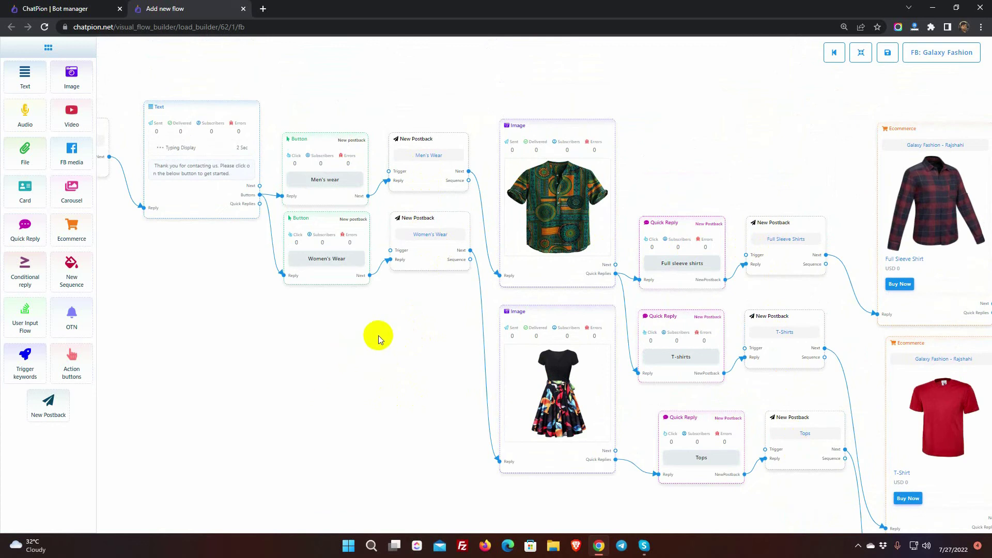
Add a sequence after the Men's Wear postback running from 00:00 to 24:00.
{"action": "scroll", "coordinate": [380, 372], "scroll_direction": "up", "scroll_amount": 2}
{"action": "left_click_drag", "start_coordinate": [473, 272], "coordinate": [550, 157]}
{"action": "left_click_drag", "start_coordinate": [744, 186], "coordinate": [749, 147]}
{"action": "left_click_drag", "start_coordinate": [643, 282], "coordinate": [658, 257]}
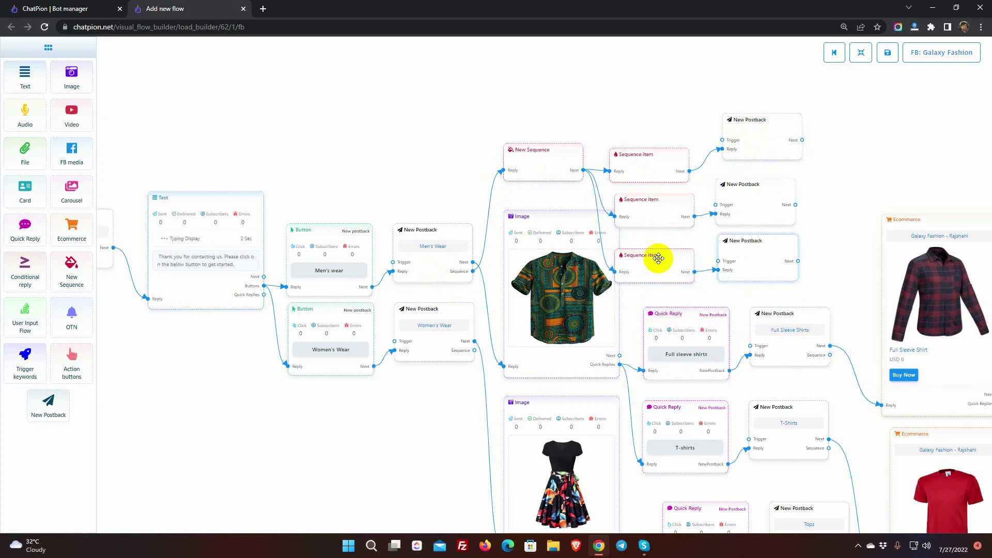
{"action": "double_click", "coordinate": [549, 165]}
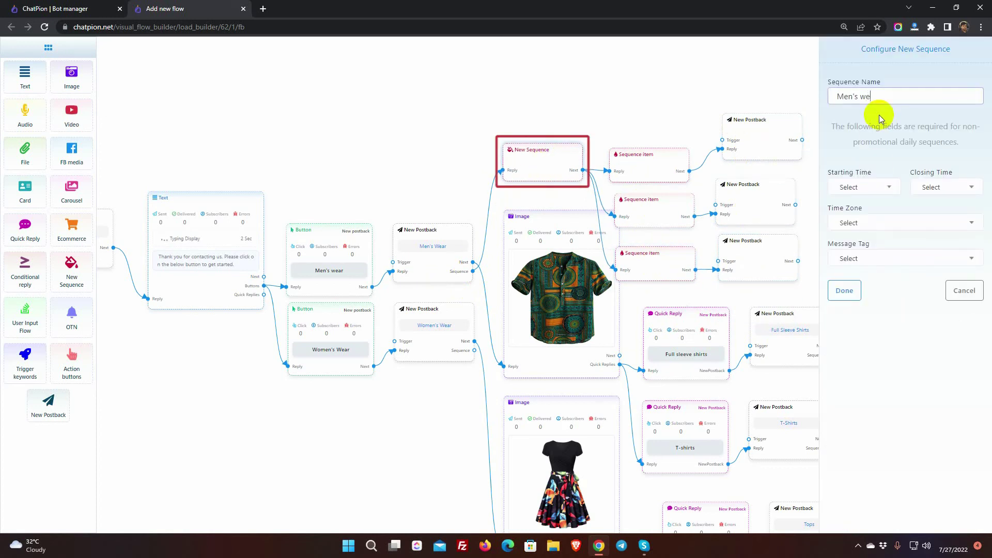
{"action": "left_click", "coordinate": [864, 187]}
{"action": "left_click", "coordinate": [861, 254]}
{"action": "left_click", "coordinate": [932, 187]}
{"action": "scroll", "coordinate": [938, 301], "scroll_direction": "down", "scroll_amount": 6}
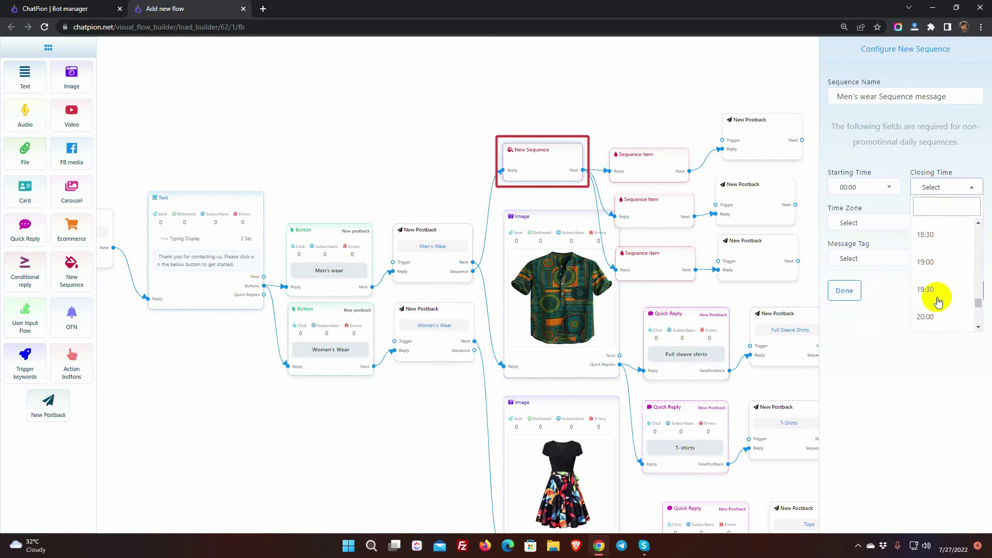
{"action": "scroll", "coordinate": [938, 302], "scroll_direction": "down", "scroll_amount": 3}
{"action": "left_click", "coordinate": [928, 305]}
Set the sequence time zone to Asia/Dhaka and message tag POST_PURCHASE_UPDATE.
{"action": "left_click", "coordinate": [879, 223]}
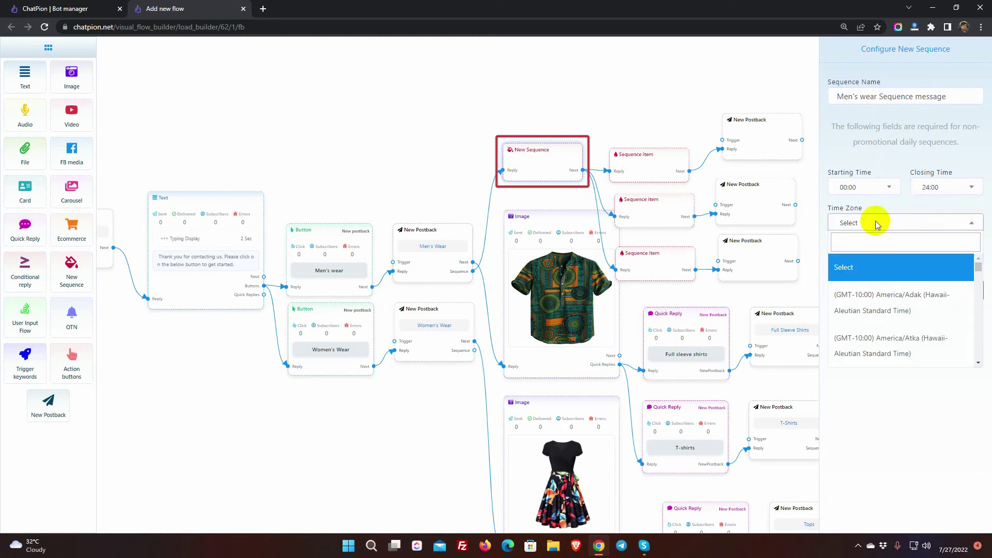
{"action": "type", "text": "dhaka"}
{"action": "left_click", "coordinate": [886, 269]}
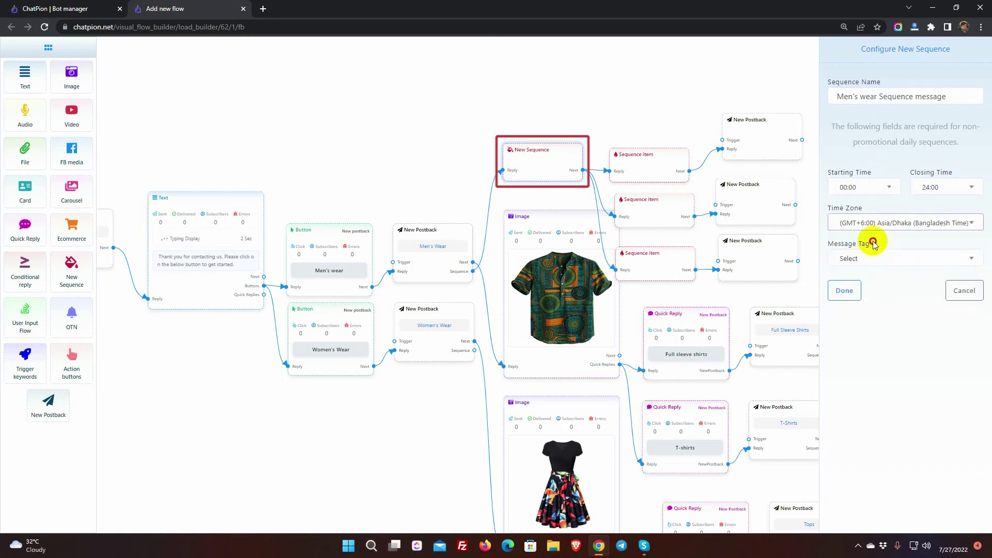
{"action": "left_click_drag", "start_coordinate": [873, 243], "coordinate": [860, 282]}
{"action": "left_click", "coordinate": [869, 258]}
{"action": "scroll", "coordinate": [879, 346], "scroll_direction": "down", "scroll_amount": 2}
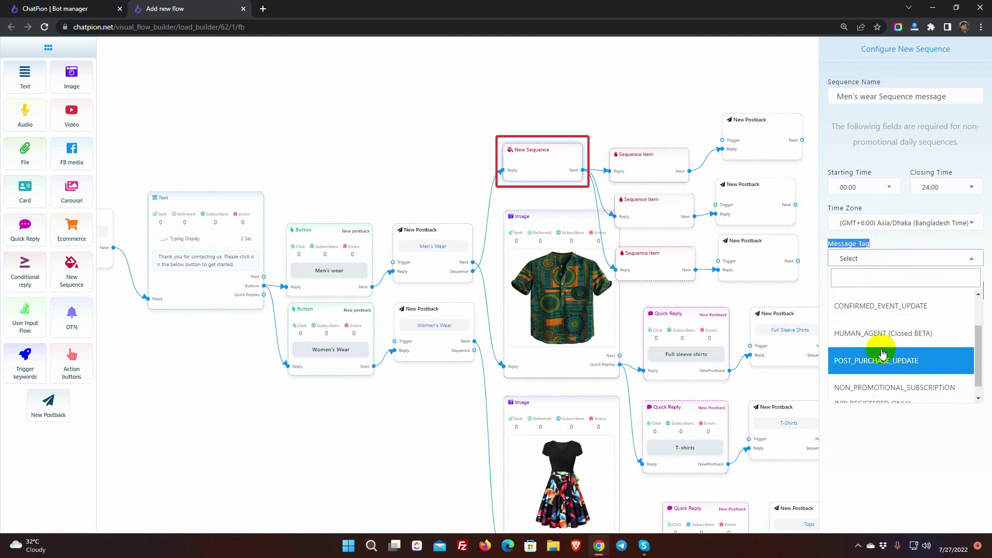
{"action": "scroll", "coordinate": [882, 354], "scroll_direction": "down", "scroll_amount": 1}
{"action": "left_click", "coordinate": [881, 345]}
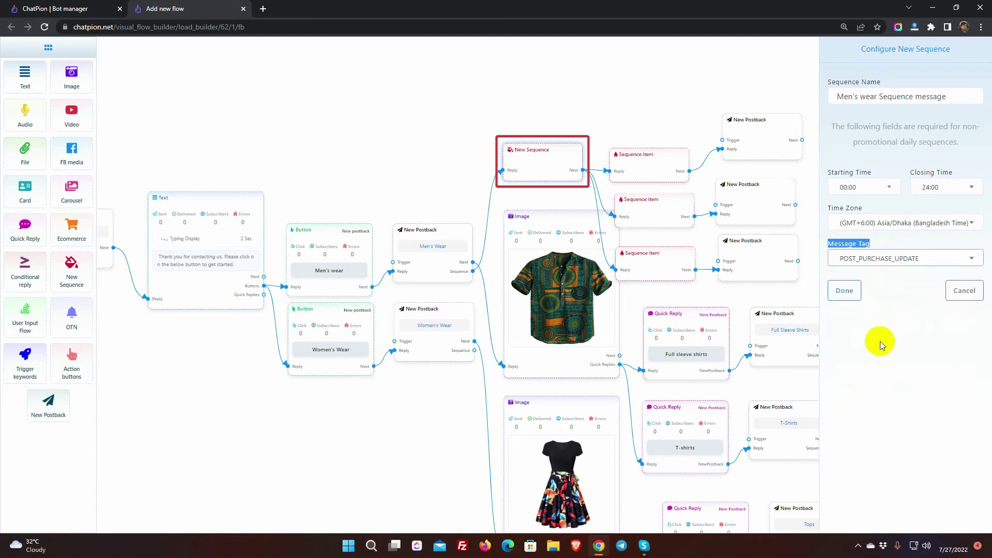
{"action": "left_click", "coordinate": [844, 291]}
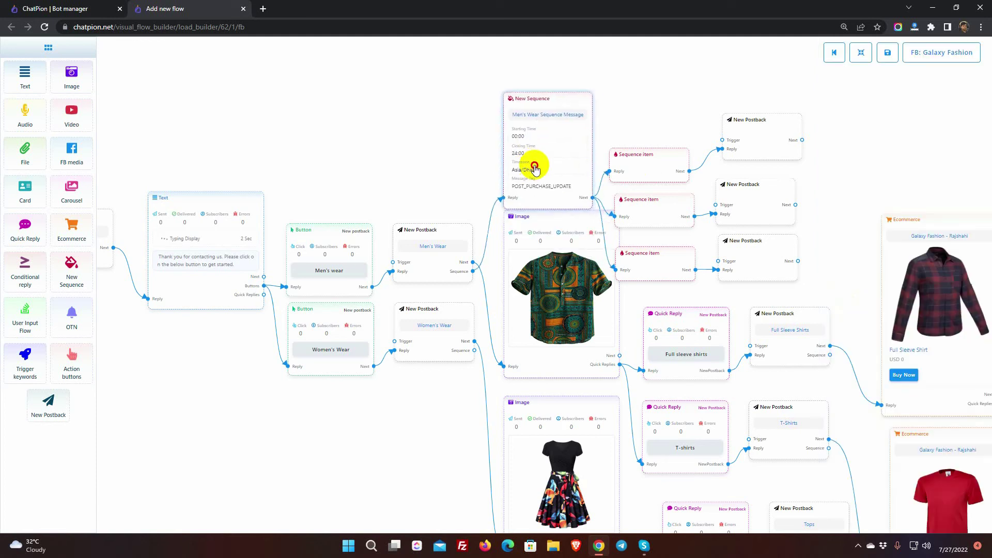
Set the first sequence item to 24-hour timing with a 15 mins delay.
{"action": "double_click", "coordinate": [655, 155]}
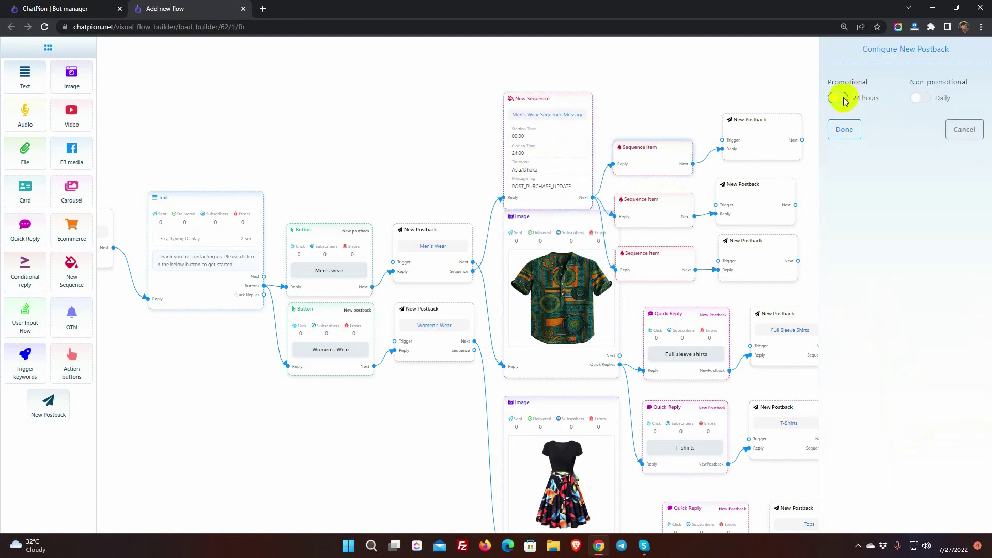
{"action": "left_click_drag", "start_coordinate": [829, 84], "coordinate": [858, 83]}
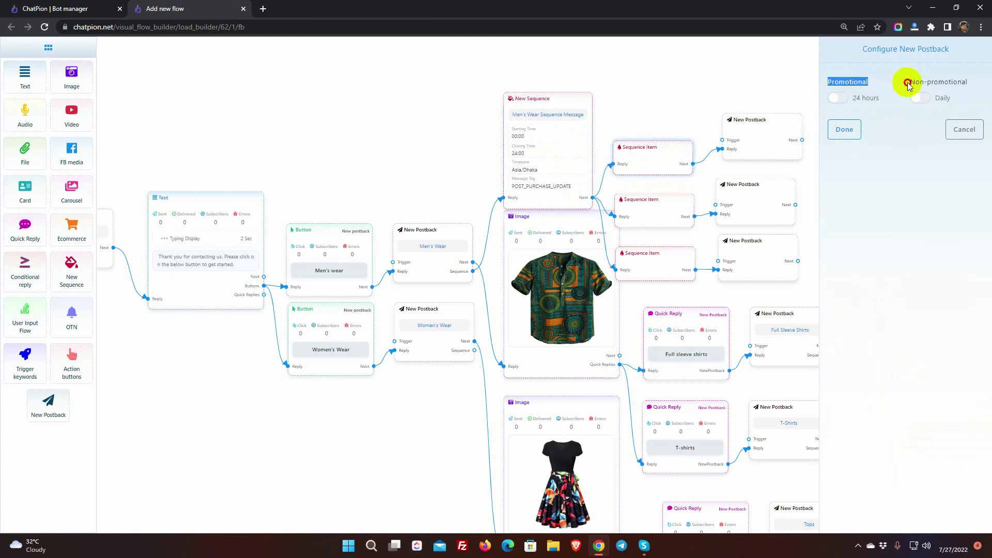
{"action": "left_click_drag", "start_coordinate": [908, 84], "coordinate": [971, 85]}
{"action": "left_click", "coordinate": [838, 98]}
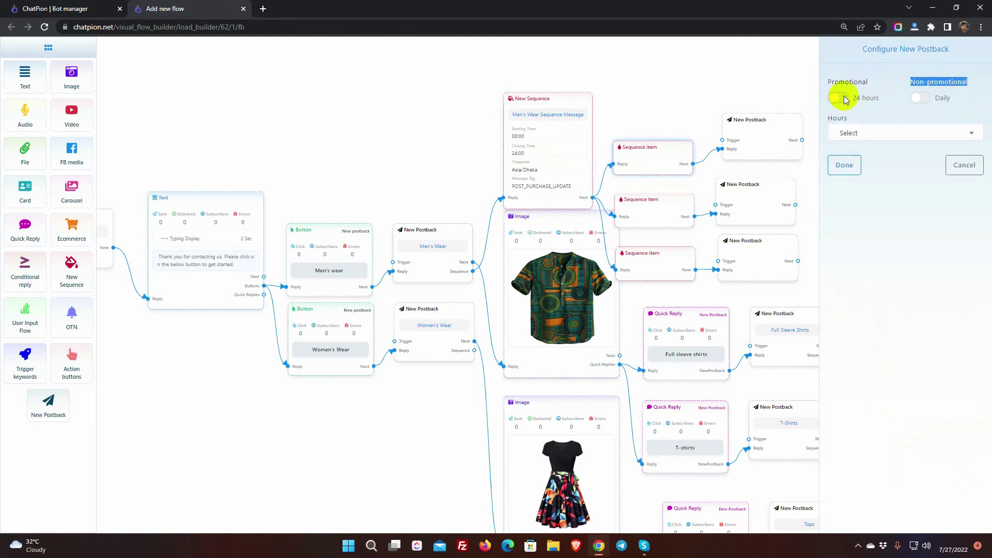
{"action": "left_click", "coordinate": [864, 132]}
{"action": "left_click", "coordinate": [857, 253]}
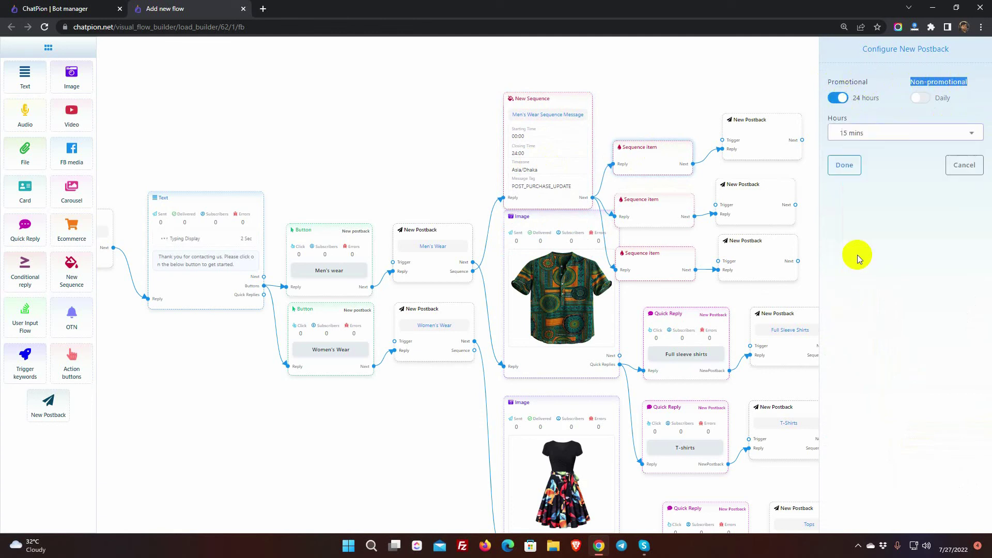
{"action": "left_click", "coordinate": [847, 170]}
Set the second sequence item to 24-hour timing with a 45 mins delay.
{"action": "left_click", "coordinate": [654, 215]}
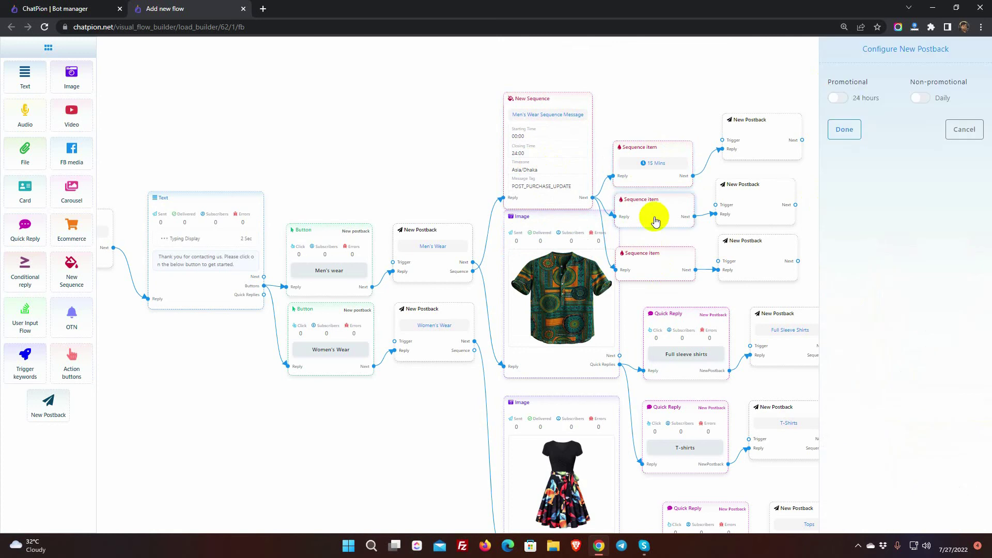
{"action": "left_click", "coordinate": [859, 99]}
{"action": "left_click", "coordinate": [879, 133]}
{"action": "scroll", "coordinate": [868, 262], "scroll_direction": "down", "scroll_amount": 1}
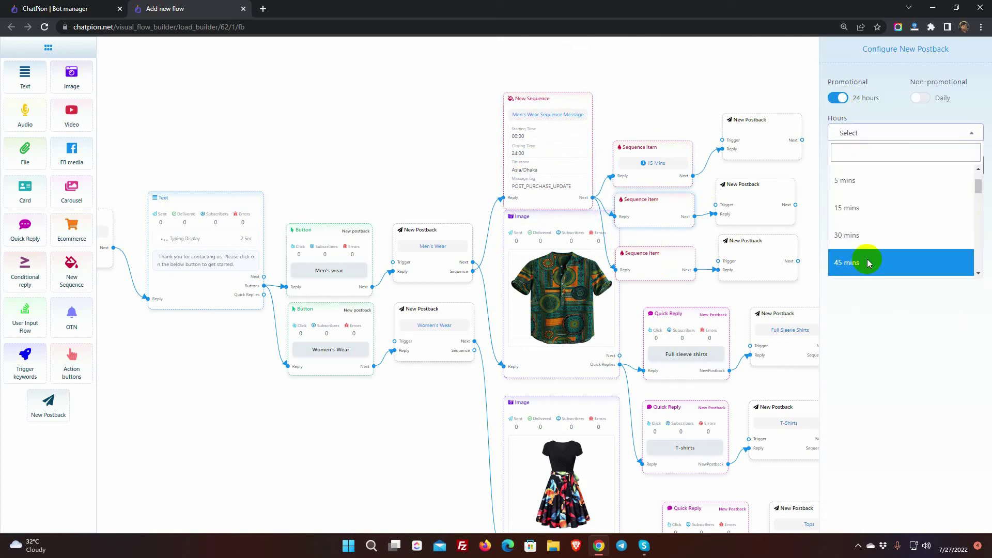
{"action": "left_click", "coordinate": [866, 262]}
{"action": "left_click", "coordinate": [848, 172]}
Switch the third sequence item to Daily timing on Day-2.
{"action": "left_click", "coordinate": [653, 267]}
{"action": "left_click", "coordinate": [920, 98]}
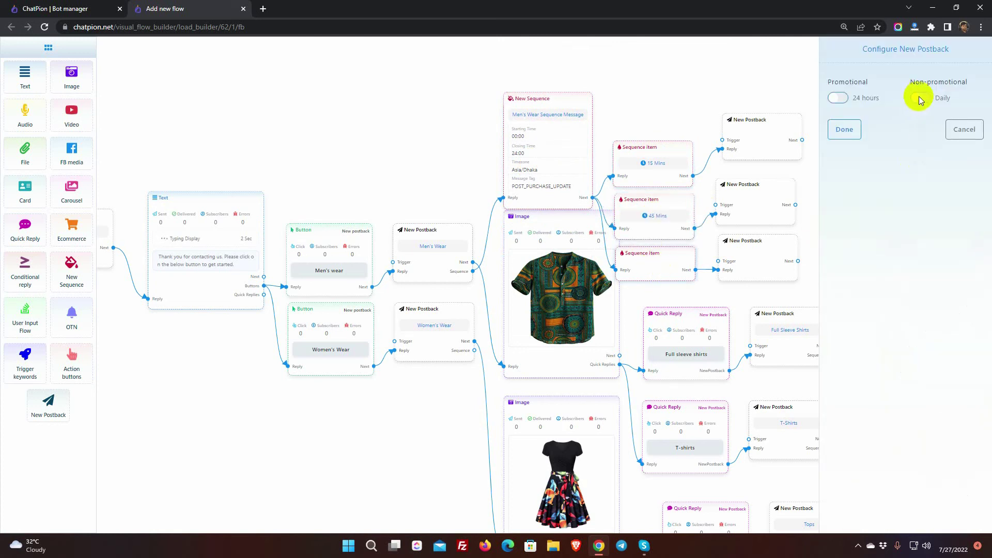
{"action": "left_click", "coordinate": [894, 133]}
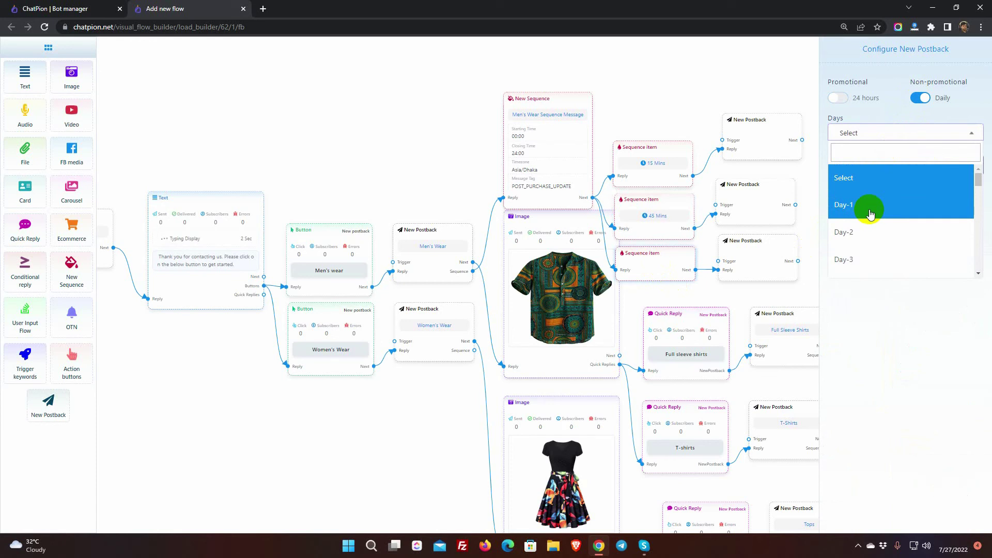
{"action": "left_click", "coordinate": [870, 226]}
{"action": "left_click", "coordinate": [847, 164]}
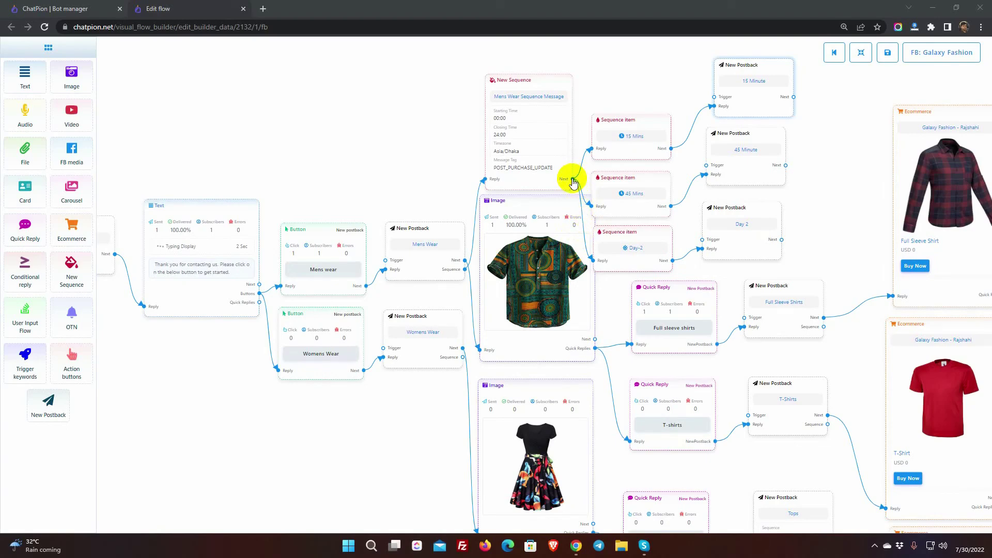
Delete the extra sequence item and title the first postback '15 Minute'.
{"action": "left_click_drag", "start_coordinate": [573, 179], "coordinate": [601, 78]}
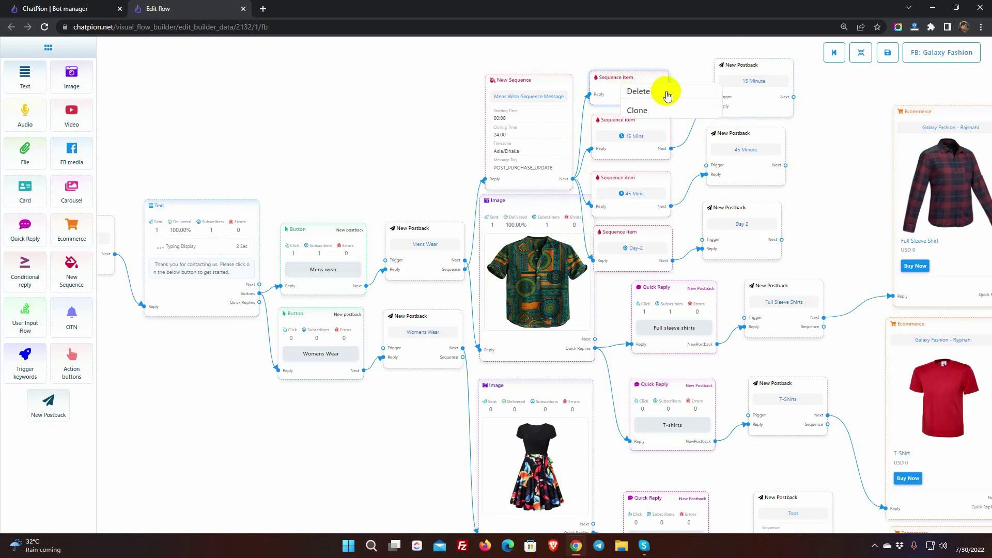
{"action": "left_click", "coordinate": [666, 92]}
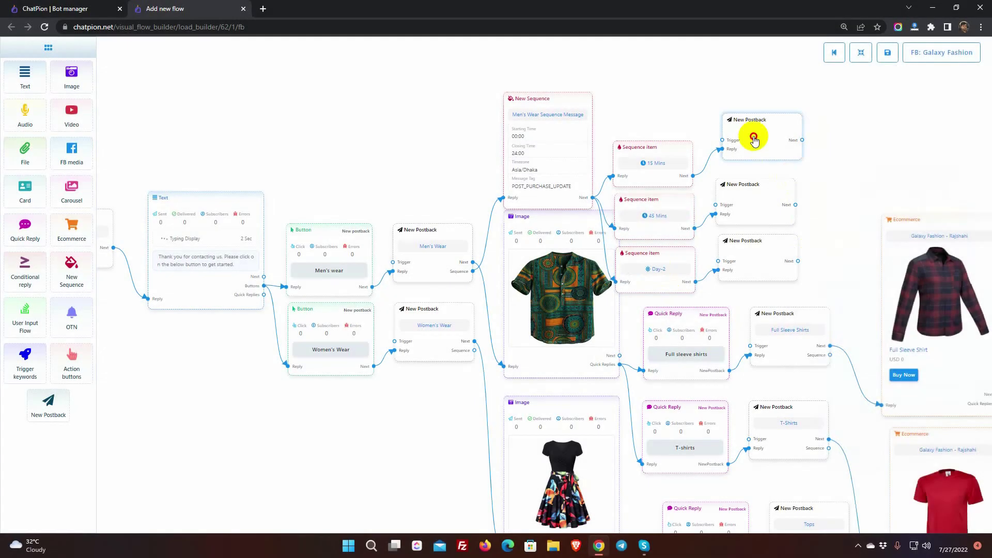
{"action": "left_click", "coordinate": [752, 137]}
{"action": "left_click", "coordinate": [863, 105]}
{"action": "type", "text": "15 Minute"}
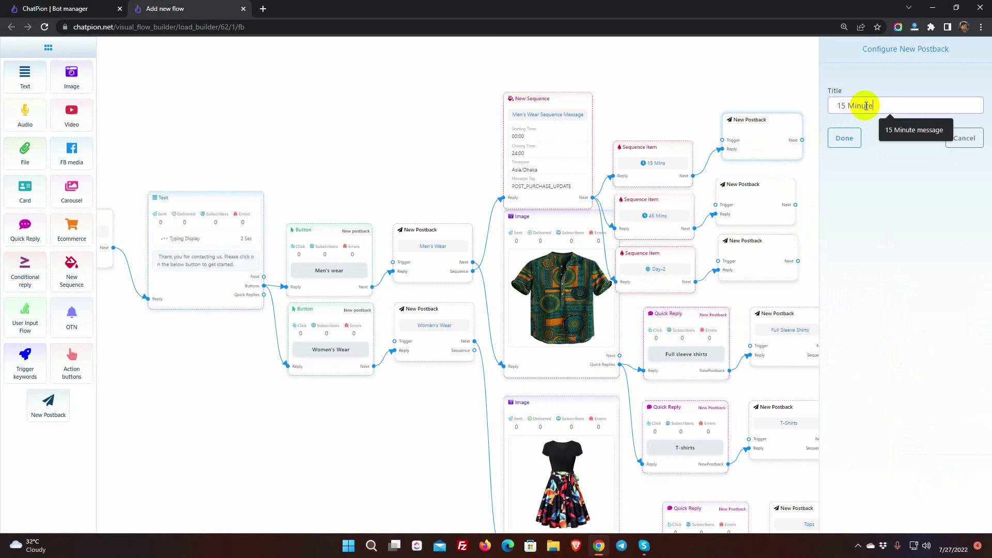
{"action": "left_click", "coordinate": [764, 195]}
Title the remaining two postbacks '45 Minute' and 'Day 2'.
{"action": "left_click", "coordinate": [920, 103]}
{"action": "type", "text": "45 Minute"}
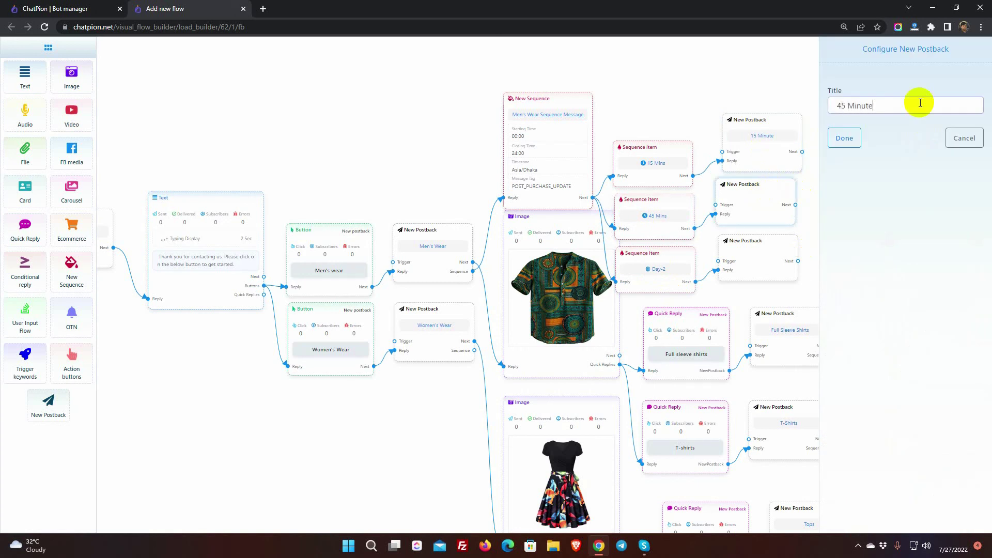
{"action": "left_click", "coordinate": [764, 255]}
{"action": "left_click", "coordinate": [875, 103]}
{"action": "type", "text": "Day 2"}
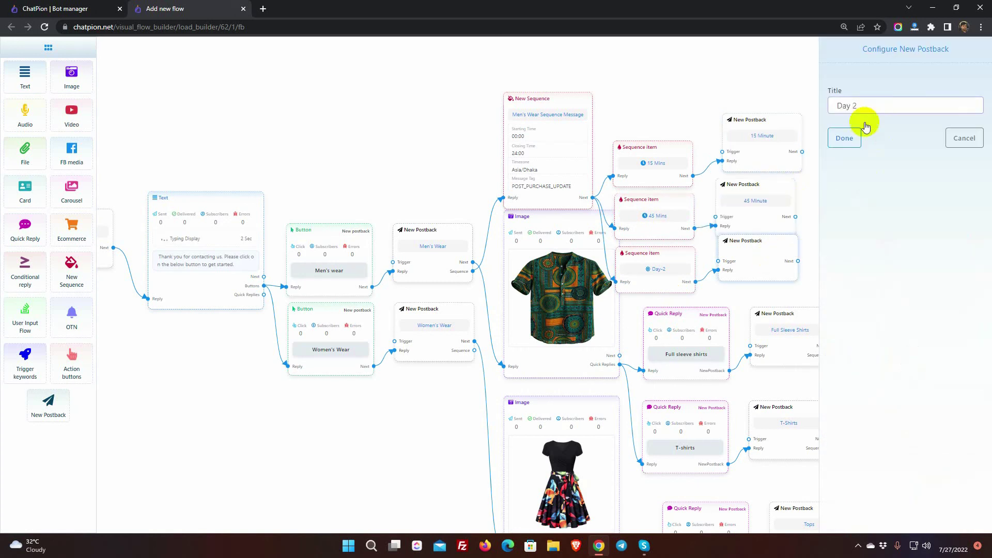
{"action": "left_click", "coordinate": [848, 137]}
Link a new Text message after each of the 15 Minute, 45 Minute and Day 2 postbacks.
{"action": "left_click_drag", "start_coordinate": [827, 228], "coordinate": [746, 237]}
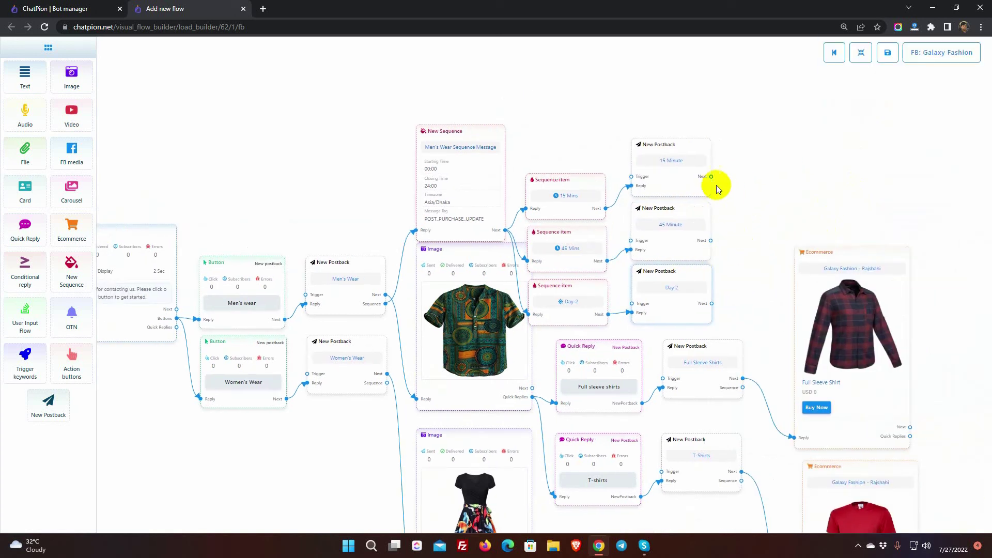
{"action": "left_click_drag", "start_coordinate": [712, 178], "coordinate": [754, 96]}
{"action": "left_click", "coordinate": [773, 115]}
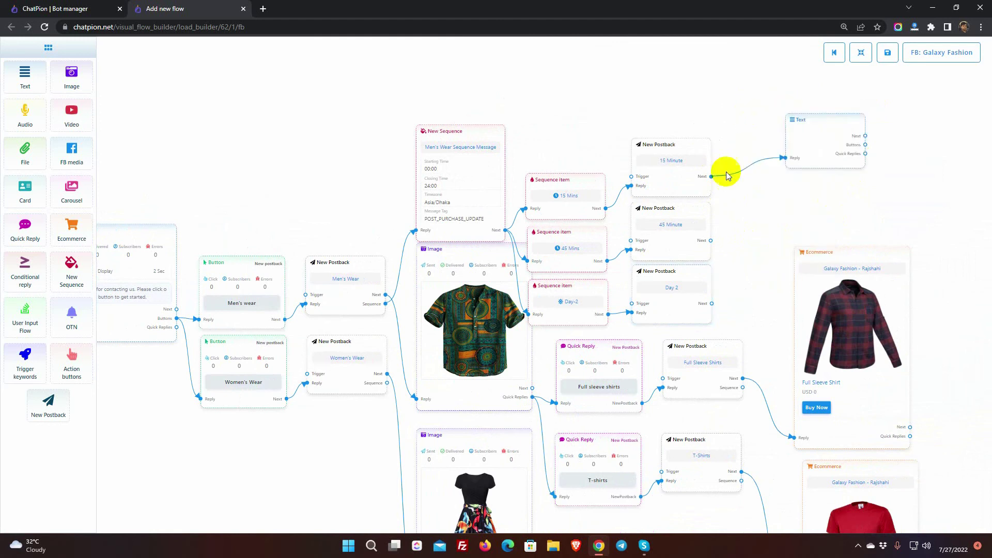
{"action": "left_click", "coordinate": [792, 124]}
{"action": "left_click_drag", "start_coordinate": [711, 240], "coordinate": [754, 303]}
{"action": "left_click", "coordinate": [749, 220]}
{"action": "left_click", "coordinate": [756, 281]}
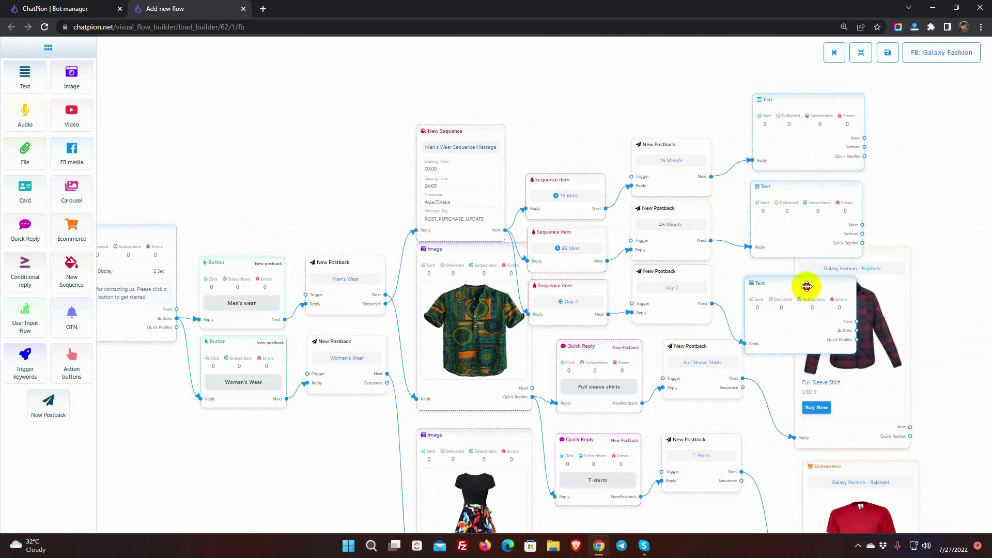
Auto-rearrange the flow layout and bring the new Text nodes into view.
{"action": "left_click", "coordinate": [860, 56]}
{"action": "left_click_drag", "start_coordinate": [367, 421], "coordinate": [227, 195]}
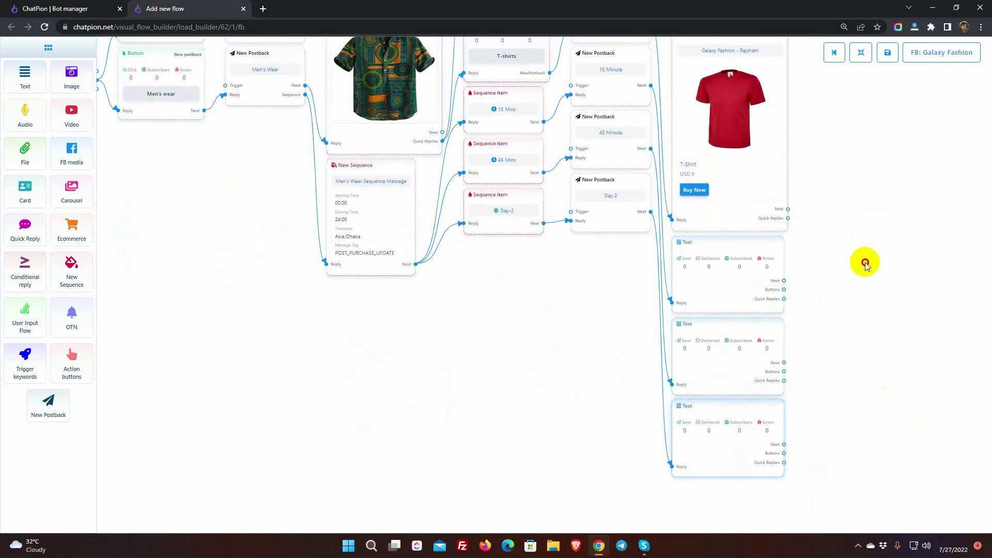
{"action": "left_click_drag", "start_coordinate": [865, 265], "coordinate": [868, 287]}
Write the Men's Wear message, 'We also have collections for Kids.' and 'Check back our new arrivals today.'.
{"action": "double_click", "coordinate": [719, 305]}
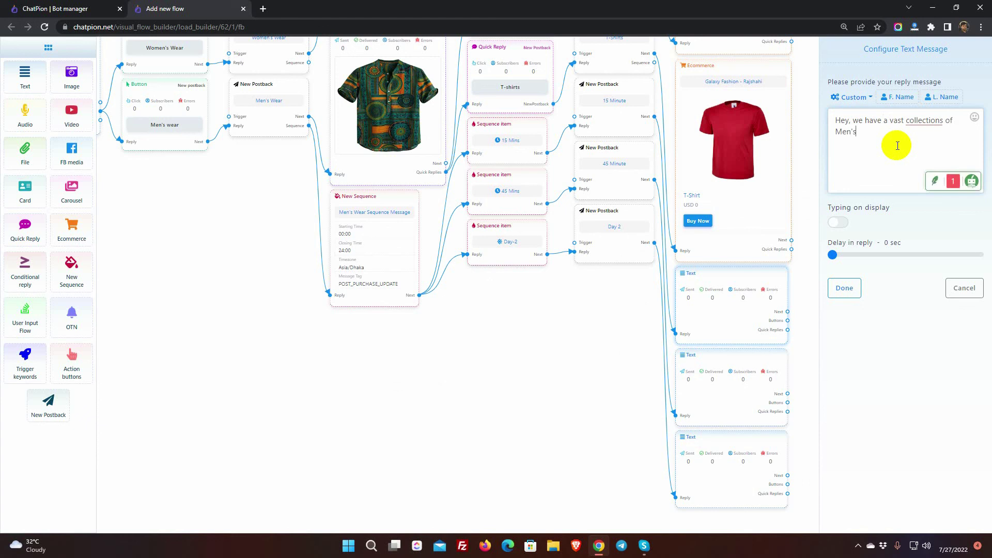
{"action": "type", "text": "think you will like them too."}
{"action": "left_click", "coordinate": [844, 288]}
{"action": "double_click", "coordinate": [730, 406]}
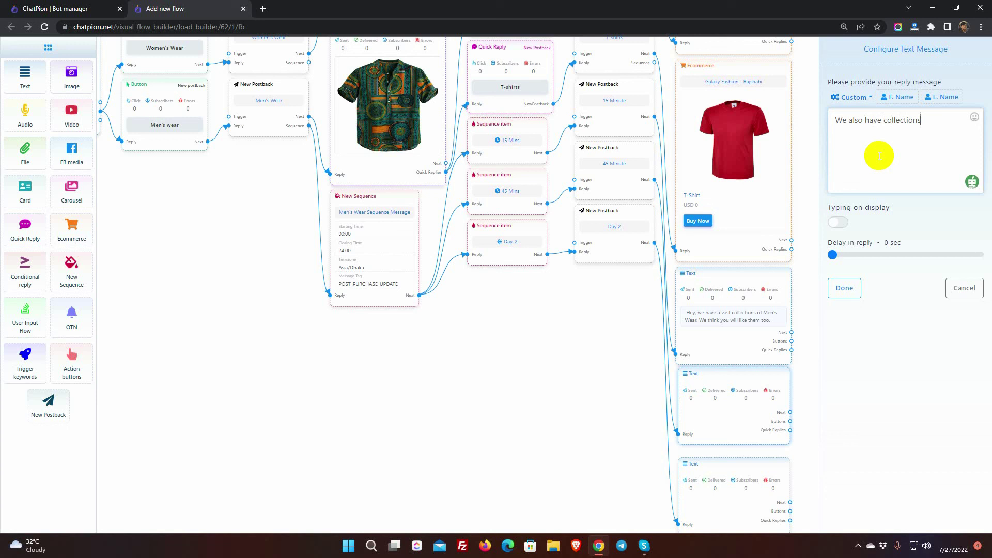
{"action": "key", "text": "BackSpace"}
{"action": "type", "text": "ds."}
{"action": "left_click", "coordinate": [845, 288]}
{"action": "double_click", "coordinate": [731, 498]}
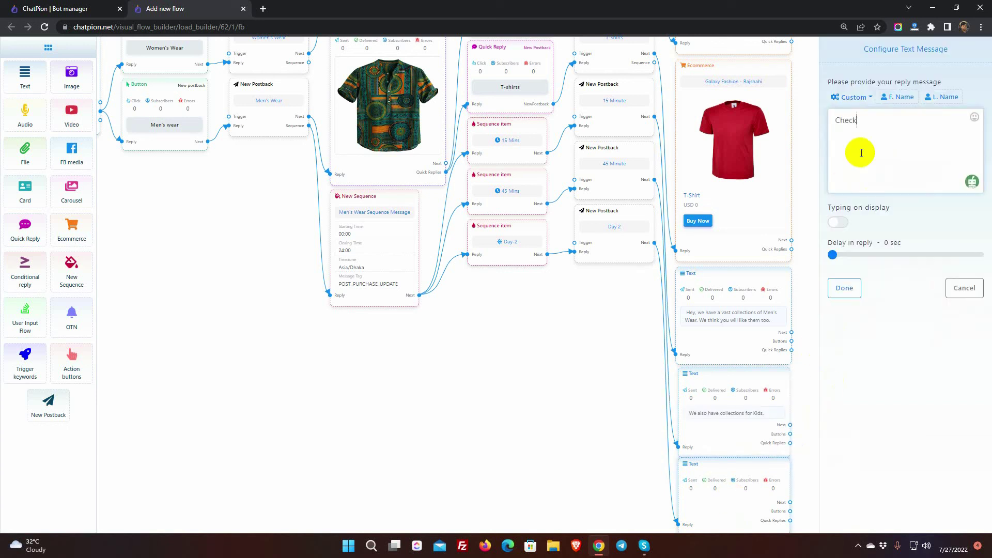
{"action": "type", "text": "."}
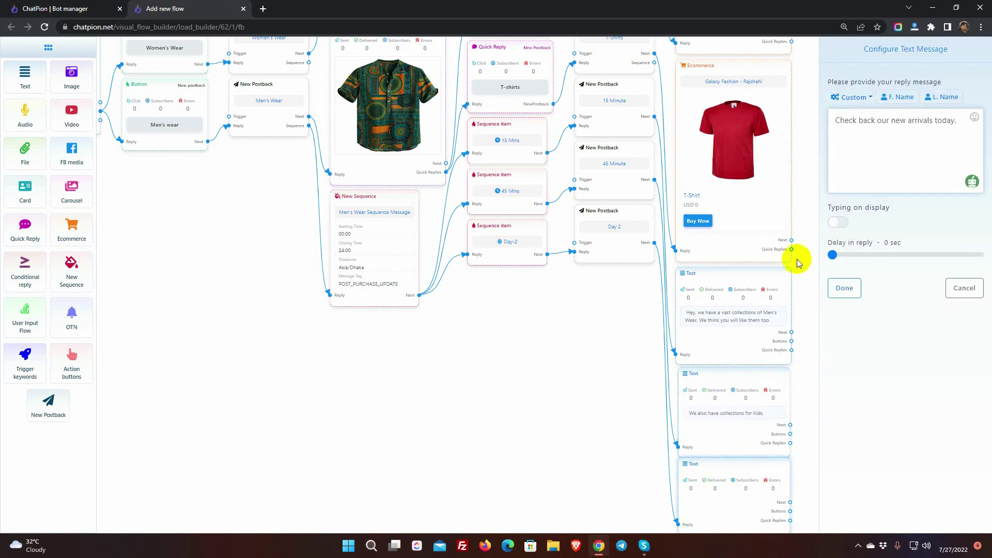
{"action": "left_click", "coordinate": [845, 288]}
Add an Ecommerce reply from Galaxy Fashion - Rajshahi with Printed Casual Shirt and a 'Buy Now' button.
{"action": "left_click_drag", "start_coordinate": [770, 268], "coordinate": [798, 196]}
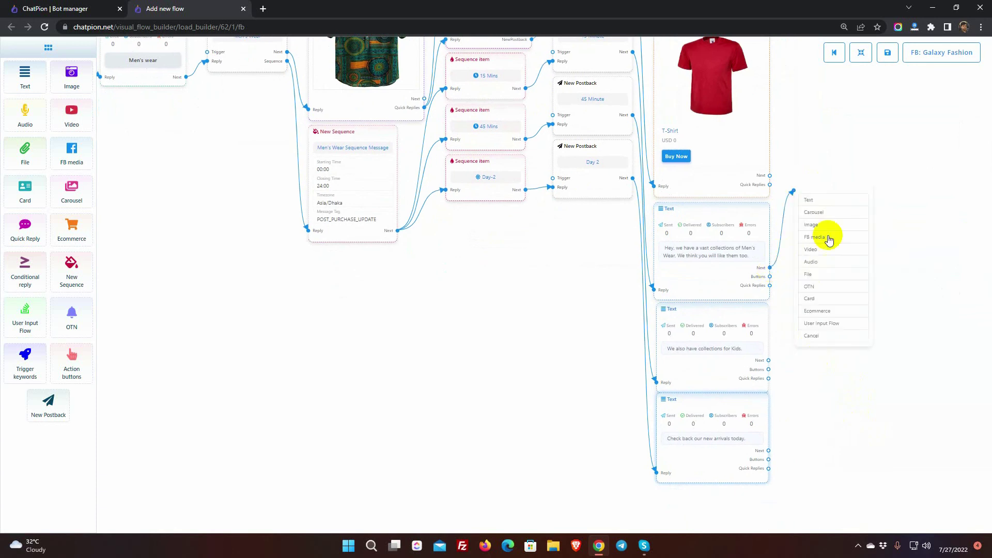
{"action": "left_click", "coordinate": [823, 289]}
{"action": "left_click_drag", "start_coordinate": [814, 313], "coordinate": [841, 266]}
{"action": "double_click", "coordinate": [841, 266]}
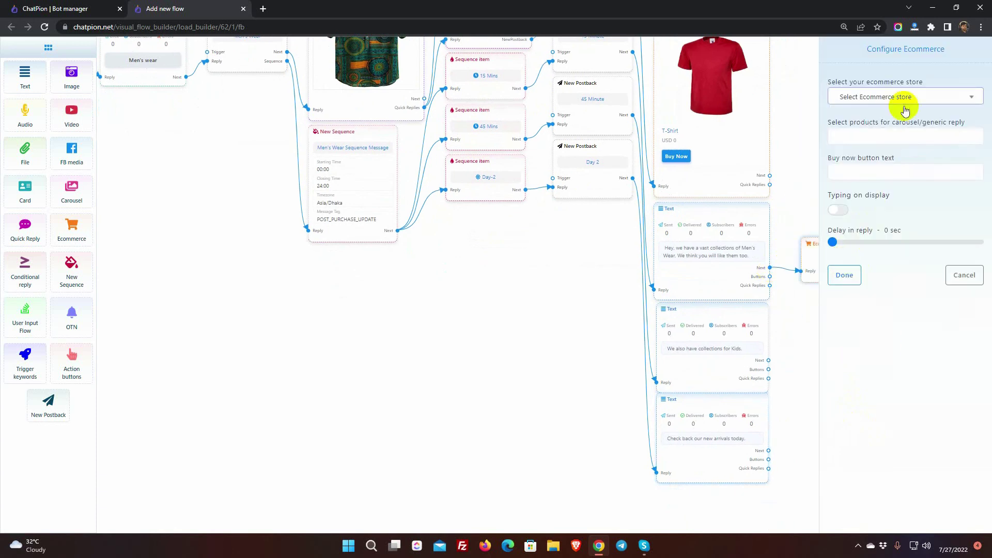
{"action": "left_click", "coordinate": [904, 99]}
{"action": "left_click", "coordinate": [894, 166]}
{"action": "left_click", "coordinate": [868, 137]}
{"action": "scroll", "coordinate": [866, 212], "scroll_direction": "down", "scroll_amount": 5}
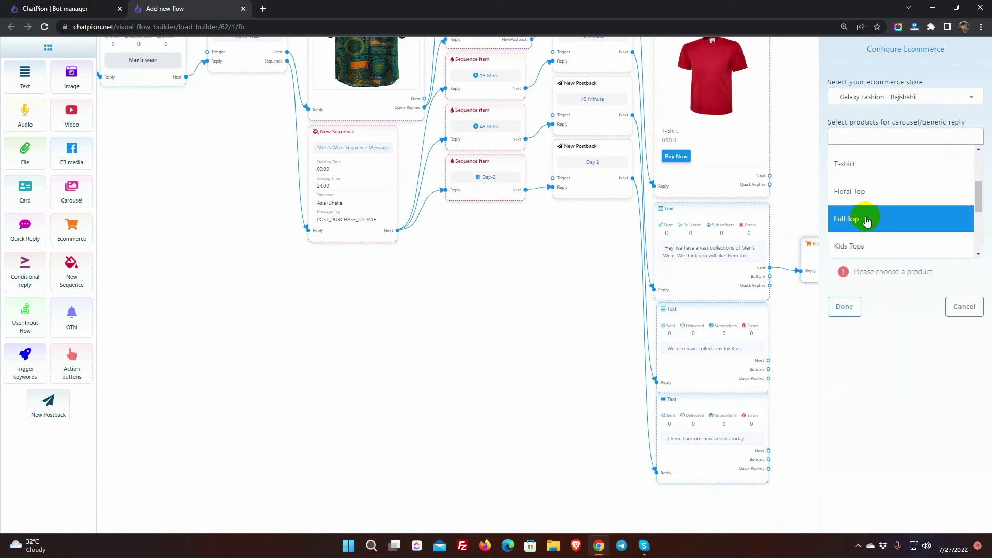
{"action": "left_click", "coordinate": [863, 217]}
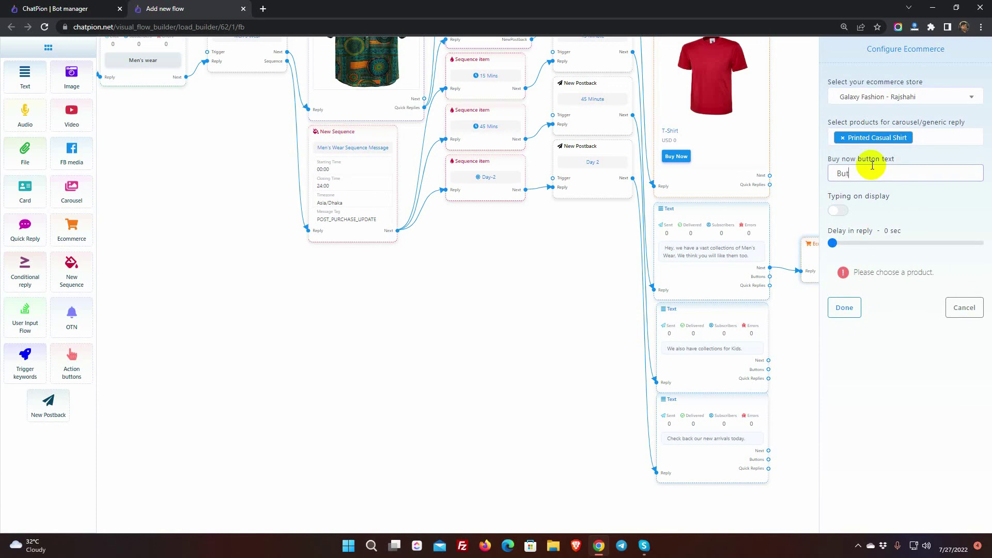
{"action": "left_click", "coordinate": [872, 165]}
{"action": "type", "text": "Buy Now"}
{"action": "left_click", "coordinate": [844, 307]}
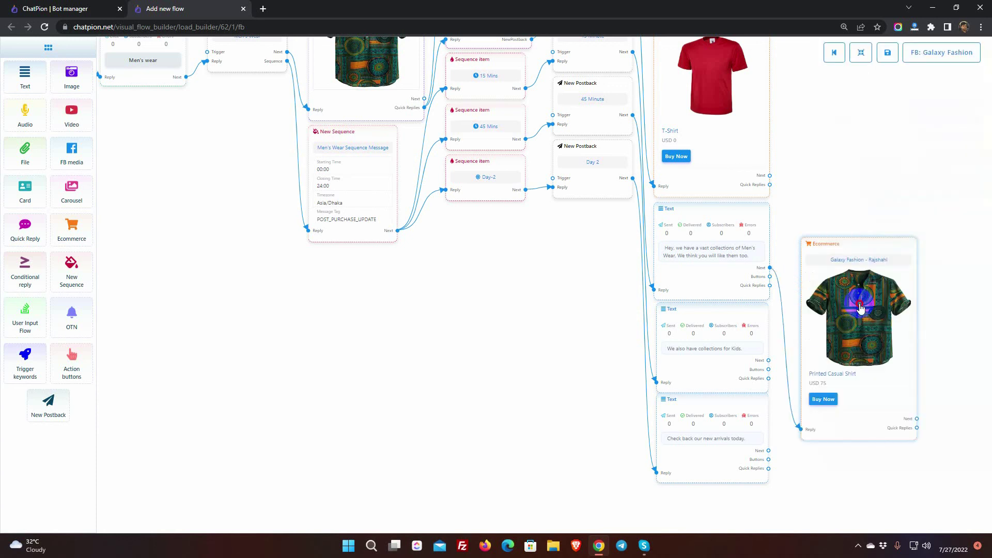
Add Full Sleeve Shirt as a second product in the Ecommerce reply.
{"action": "double_click", "coordinate": [860, 309]}
{"action": "left_click", "coordinate": [926, 145]}
{"action": "left_click", "coordinate": [875, 200]}
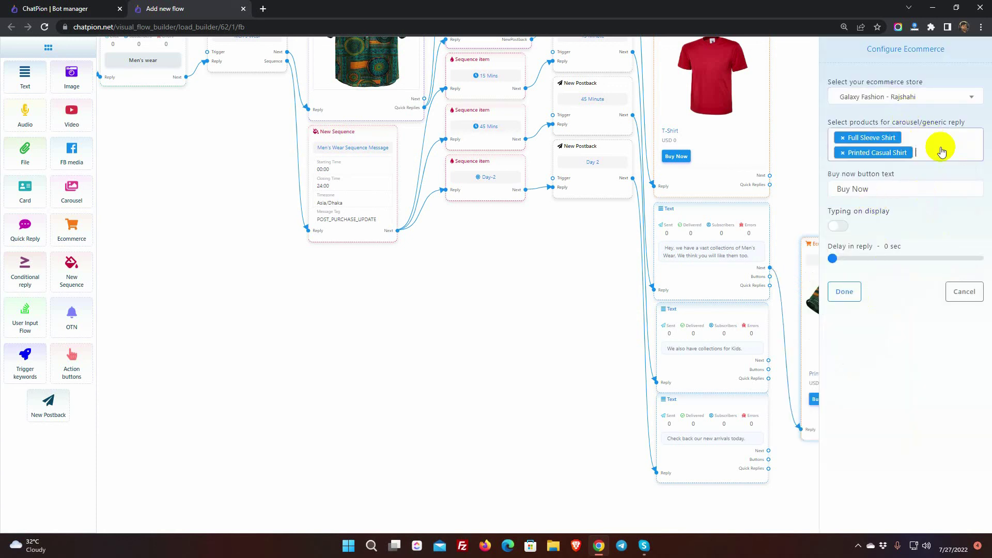
{"action": "left_click", "coordinate": [844, 291]}
{"action": "left_click_drag", "start_coordinate": [580, 394], "coordinate": [505, 344]}
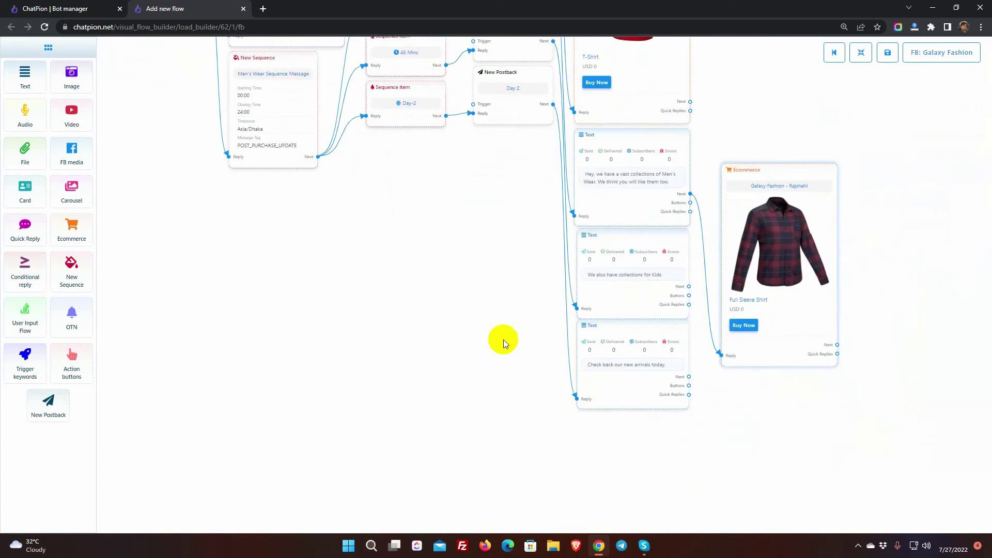
Choose Sequence 1 in the Tops postback's settings, then save the bot flow.
{"action": "scroll", "coordinate": [306, 348], "scroll_direction": "down", "scroll_amount": 5}
{"action": "scroll", "coordinate": [445, 405], "scroll_direction": "up", "scroll_amount": 3}
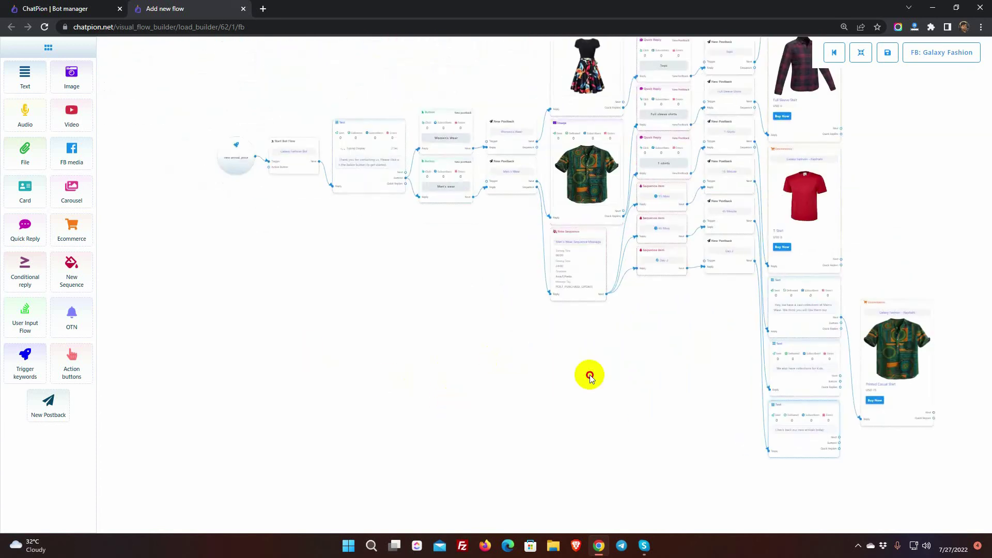
{"action": "scroll", "coordinate": [457, 432], "scroll_direction": "up", "scroll_amount": 5}
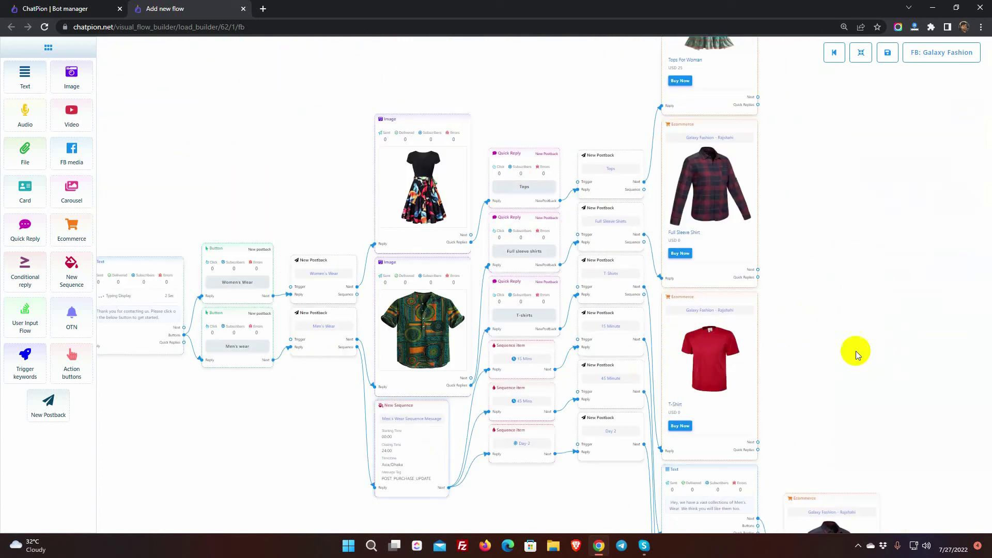
{"action": "double_click", "coordinate": [610, 186]}
{"action": "left_click", "coordinate": [904, 188]}
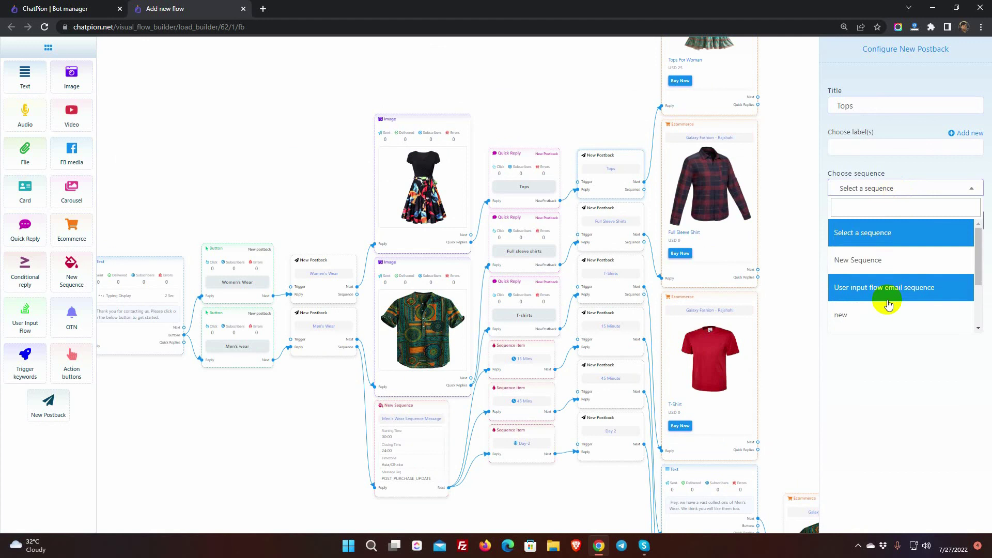
{"action": "scroll", "coordinate": [884, 303], "scroll_direction": "down", "scroll_amount": 2}
{"action": "left_click", "coordinate": [868, 266]}
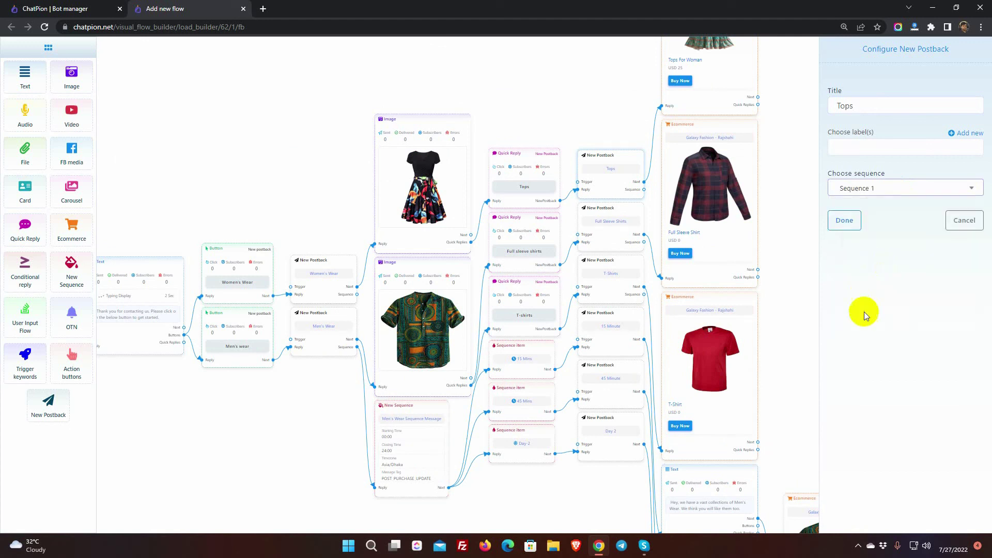
{"action": "left_click", "coordinate": [845, 221]}
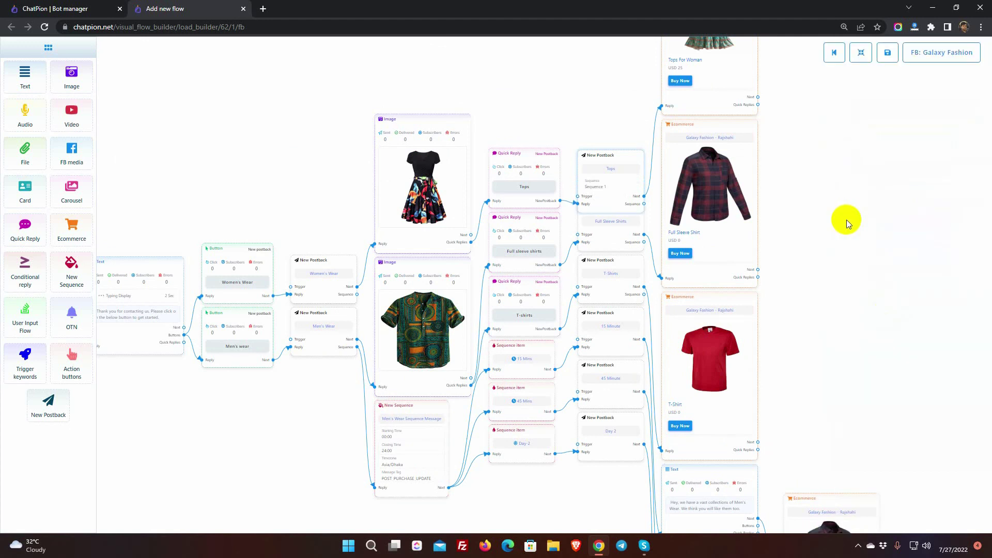
{"action": "left_click", "coordinate": [886, 55]}
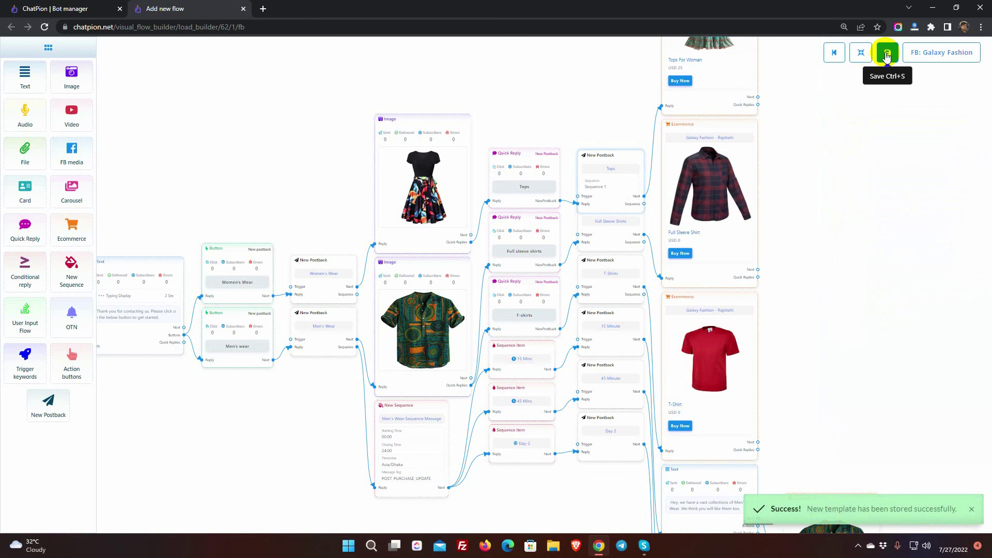
Open the Galaxy Fashion Facebook page, start the Messenger bot, and send 'new arrival'.
{"action": "left_click", "coordinate": [263, 9]}
{"action": "type", "text": "fac"}
{"action": "key", "text": "Return"}
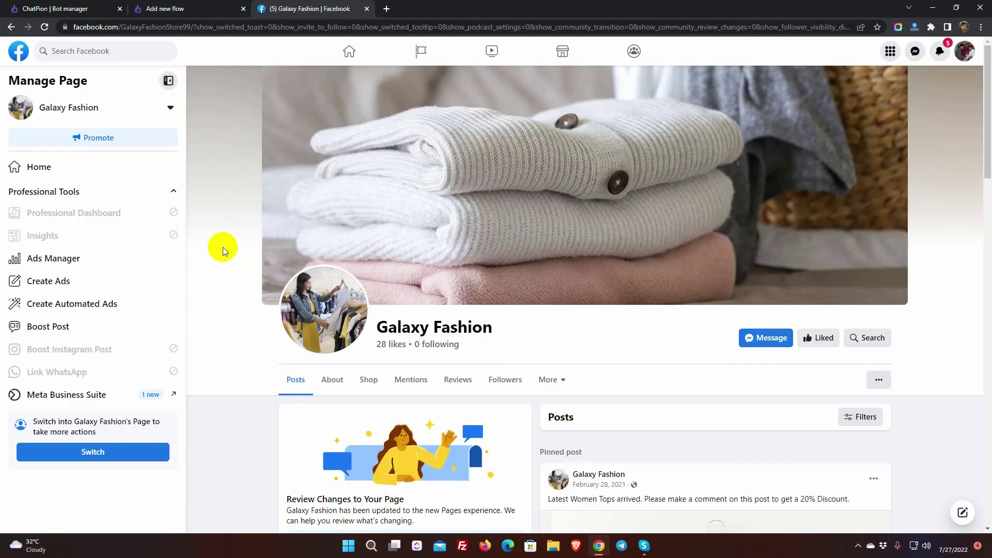
{"action": "left_click", "coordinate": [769, 341]}
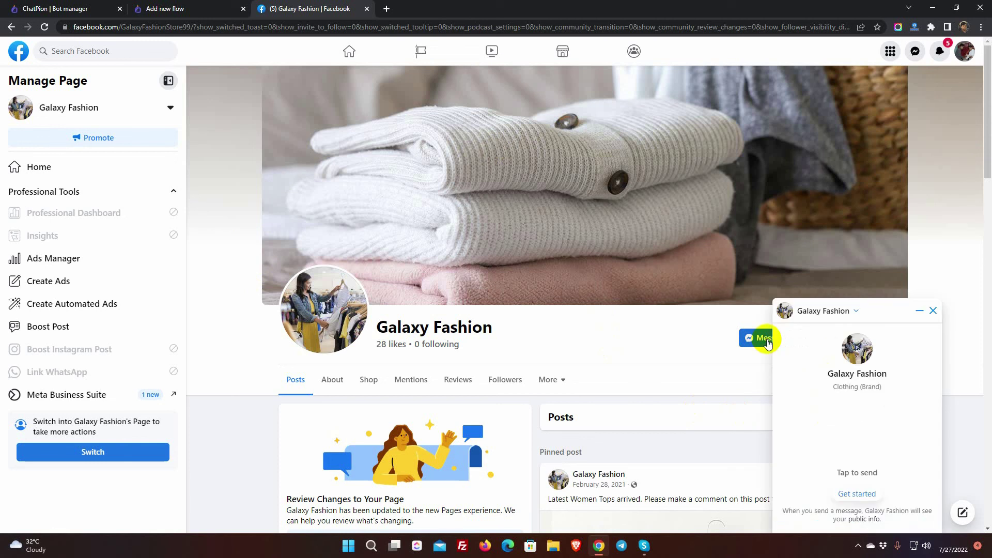
{"action": "left_click", "coordinate": [849, 469]}
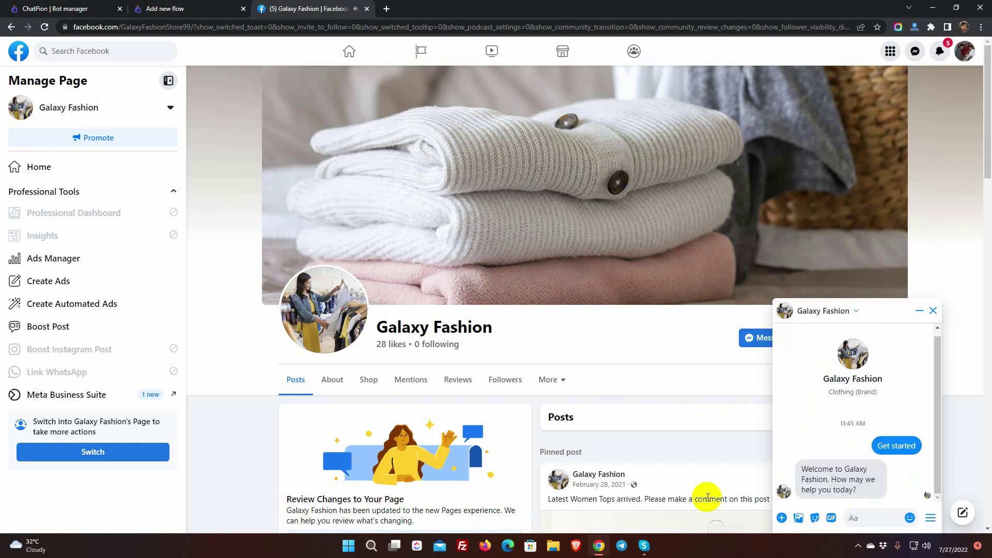
{"action": "type", "text": "new arrival"}
{"action": "key", "text": "Return"}
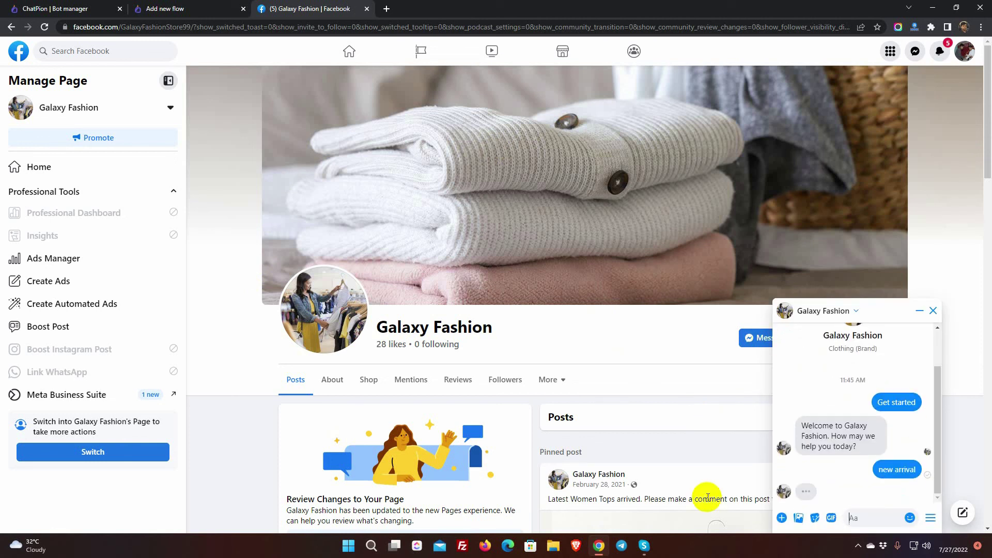
Choose Men's wear, buy the Full Sleeve Shirt, and check out with Cash on Delivery.
{"action": "left_click", "coordinate": [850, 480]}
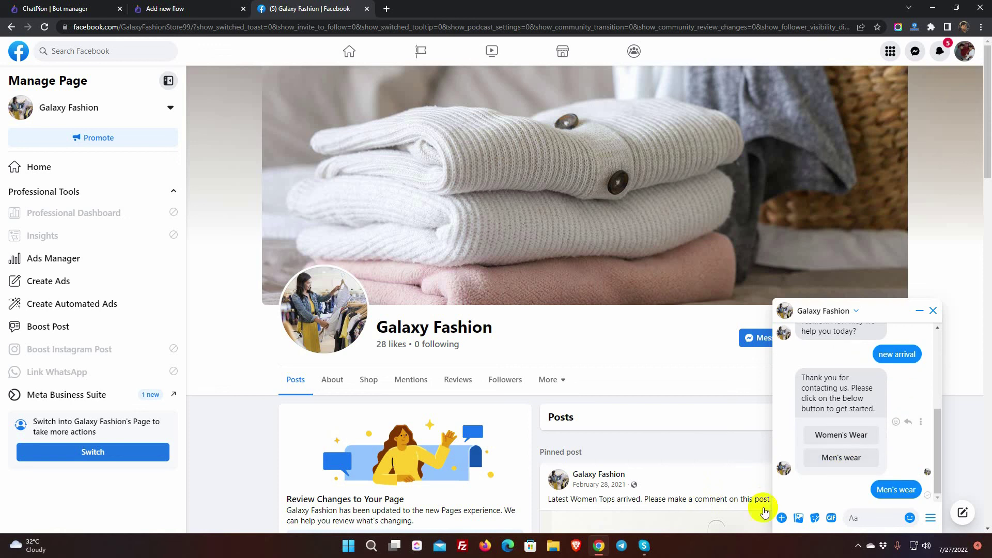
{"action": "left_click", "coordinate": [830, 504]}
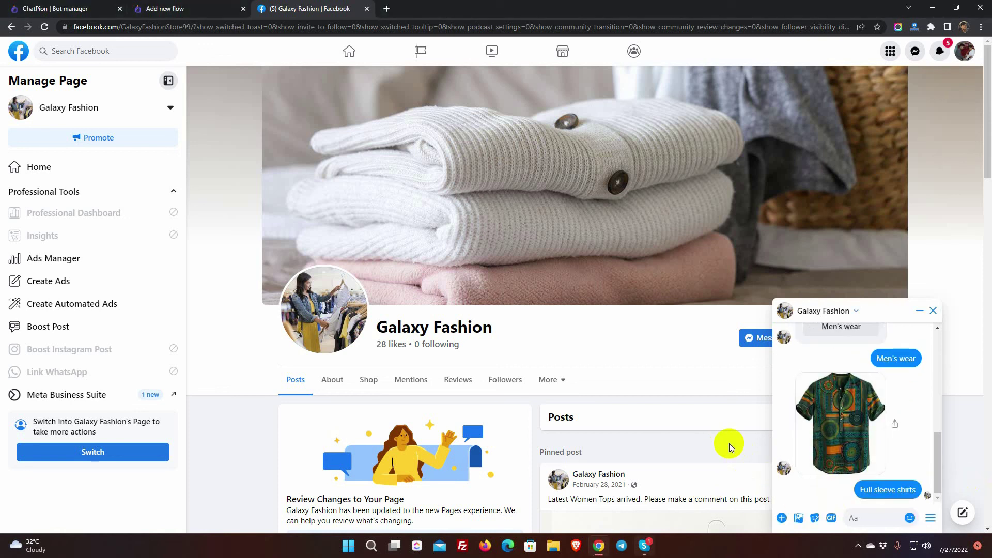
{"action": "left_click", "coordinate": [834, 481]}
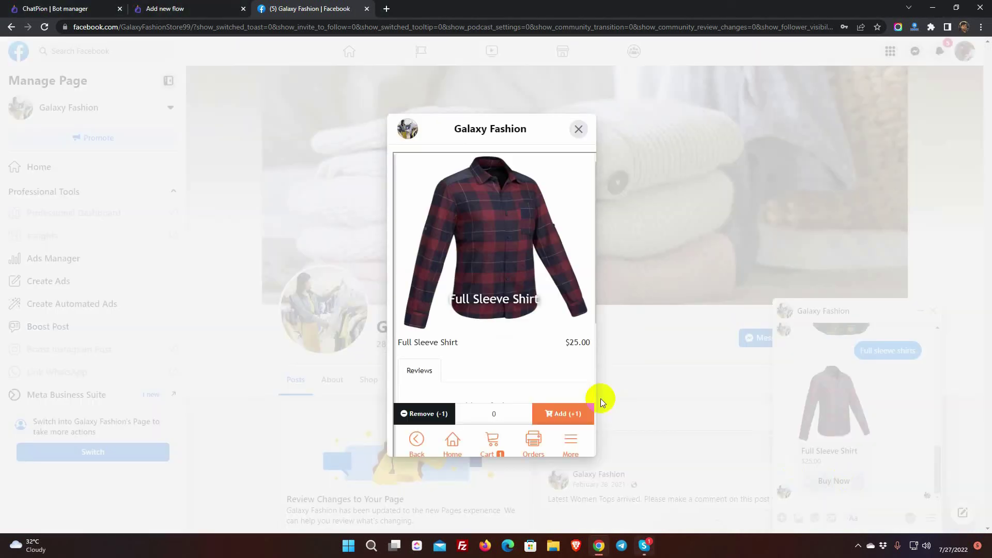
{"action": "scroll", "coordinate": [532, 345], "scroll_direction": "down", "scroll_amount": 3}
{"action": "left_click", "coordinate": [513, 343]}
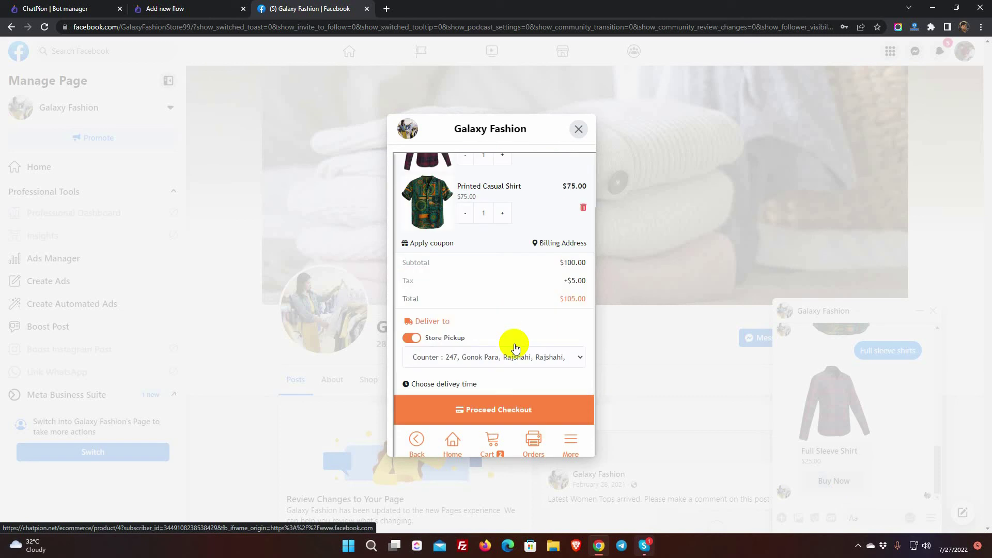
{"action": "left_click", "coordinate": [513, 410]}
{"action": "left_click", "coordinate": [491, 225]}
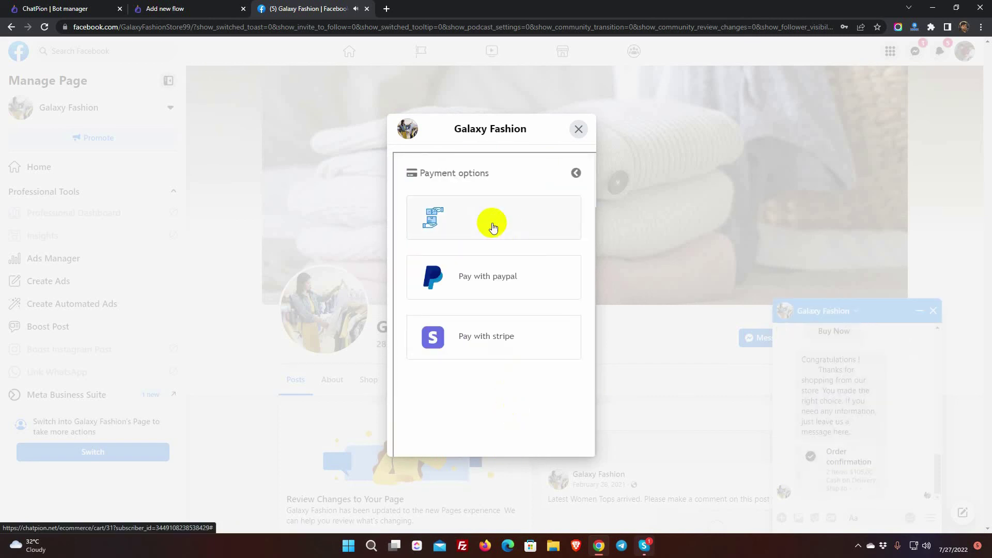
{"action": "left_click", "coordinate": [578, 128]}
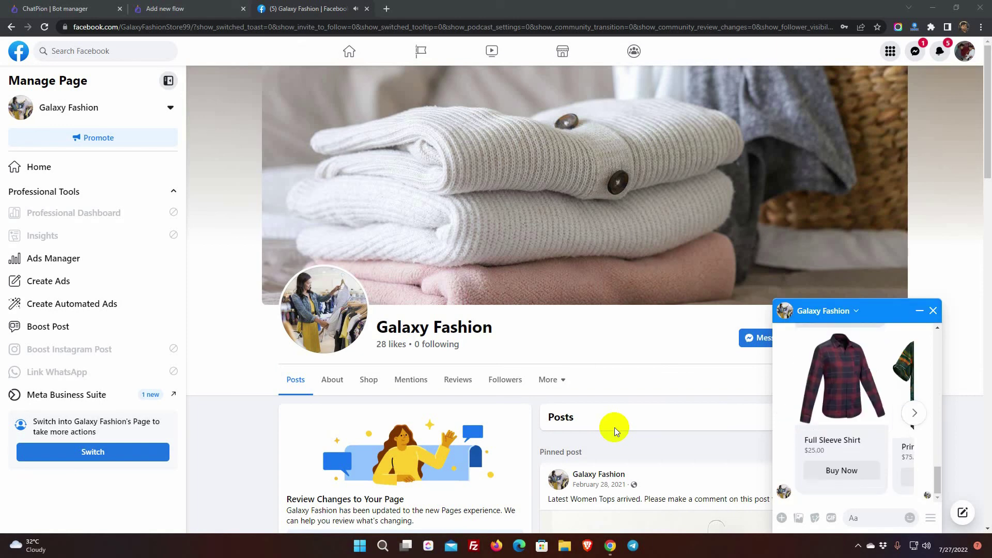
Advance the product carousel to the $75.00 printed shirt and read the timed follow-up text.
{"action": "left_click", "coordinate": [913, 419]}
{"action": "scroll", "coordinate": [875, 427], "scroll_direction": "up", "scroll_amount": 5}
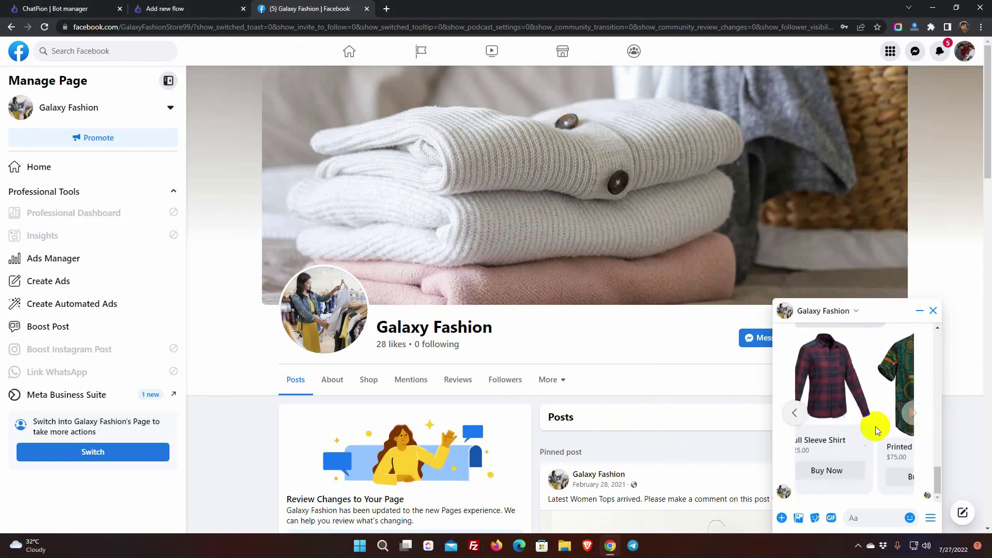
{"action": "left_click_drag", "start_coordinate": [801, 391], "coordinate": [866, 424]}
{"action": "left_click", "coordinate": [866, 424]}
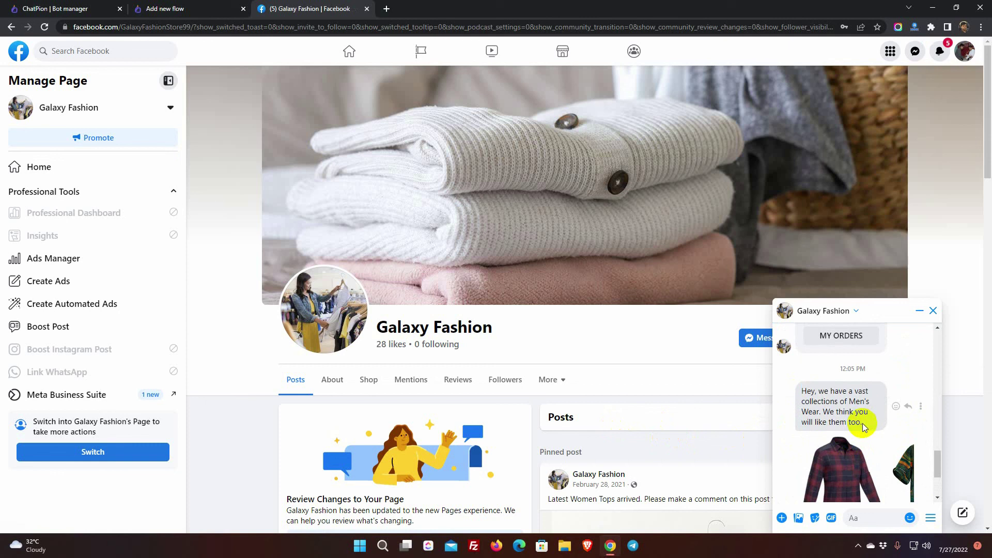
{"action": "scroll", "coordinate": [867, 444], "scroll_direction": "down", "scroll_amount": 2}
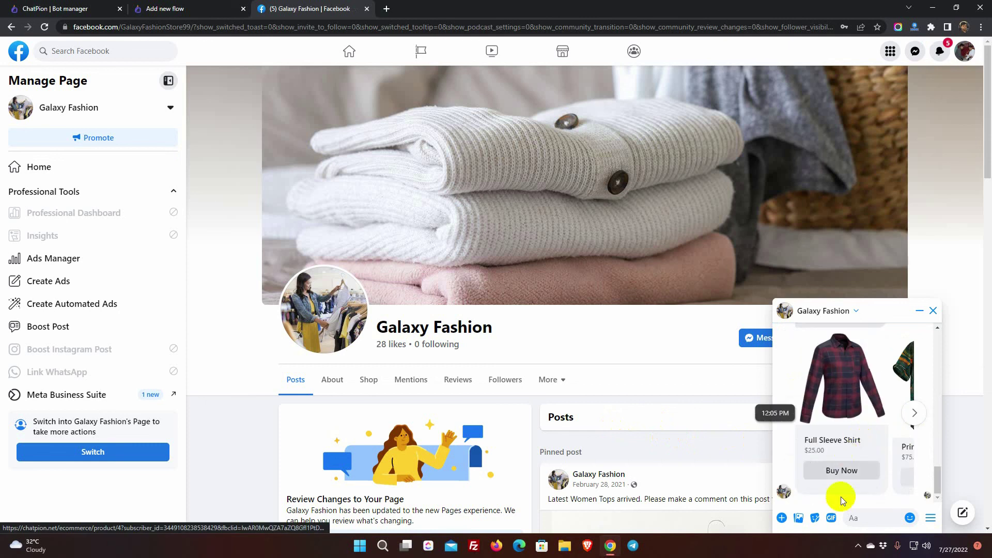